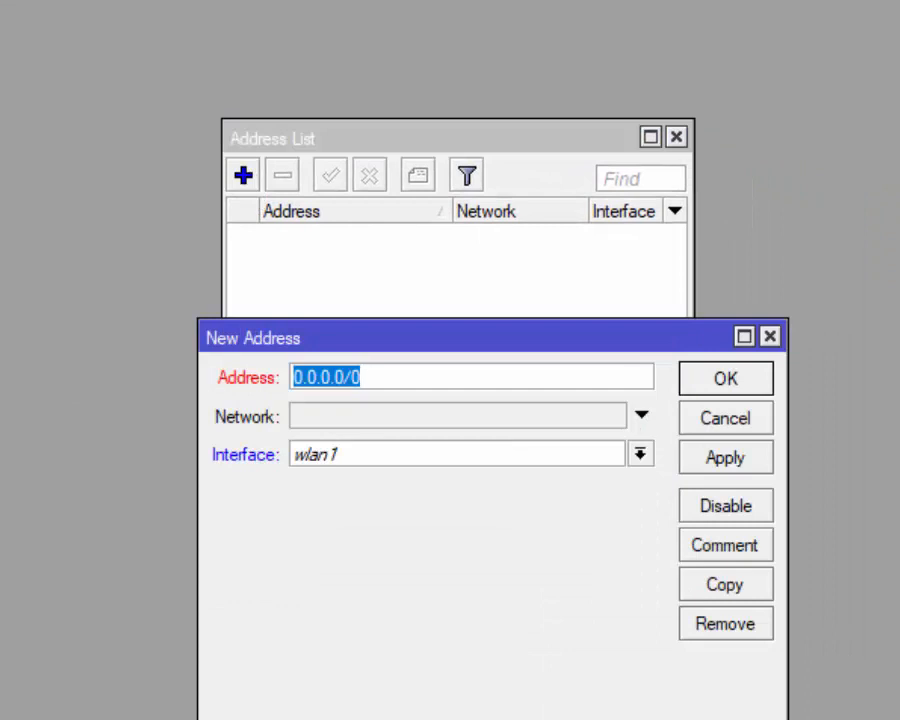
- Add the IP address 192.168.123.1/24 to interface ether2, then close the address list
text(192.168)
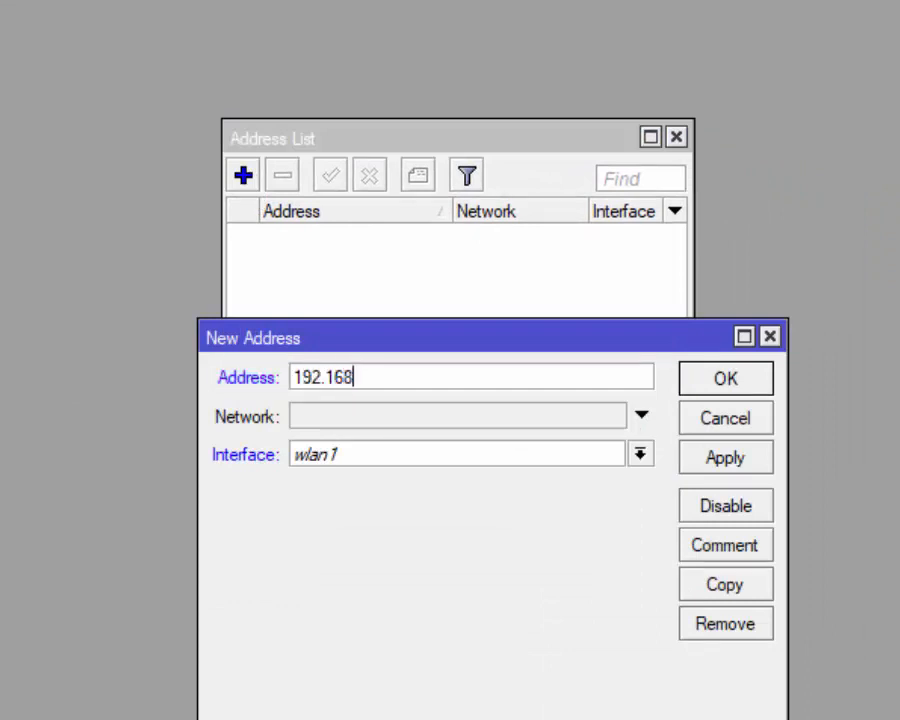
text(.123.1/24)
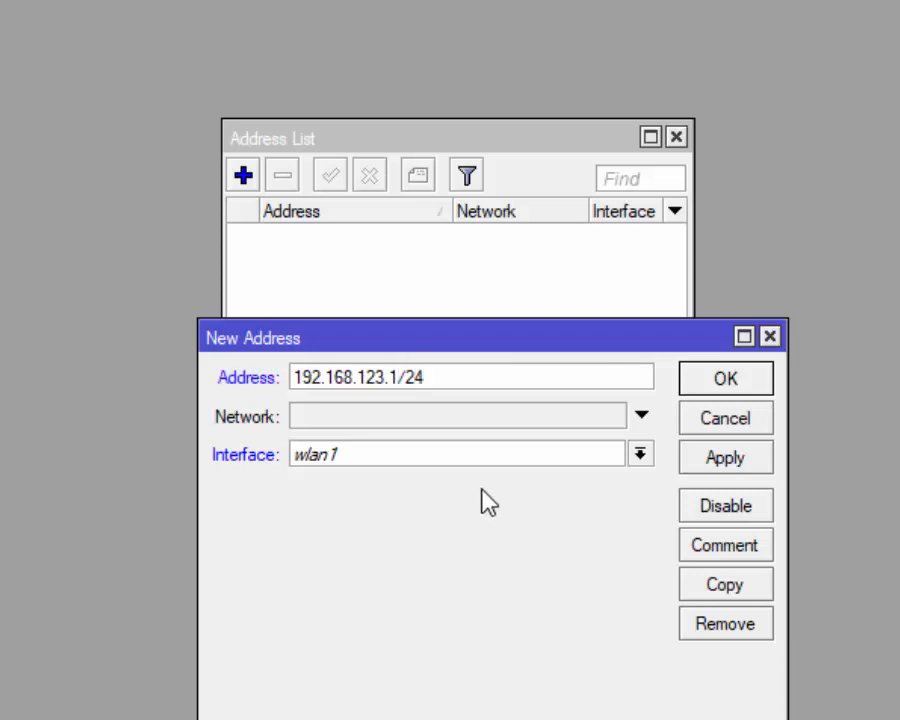
click(496, 457)
click(420, 496)
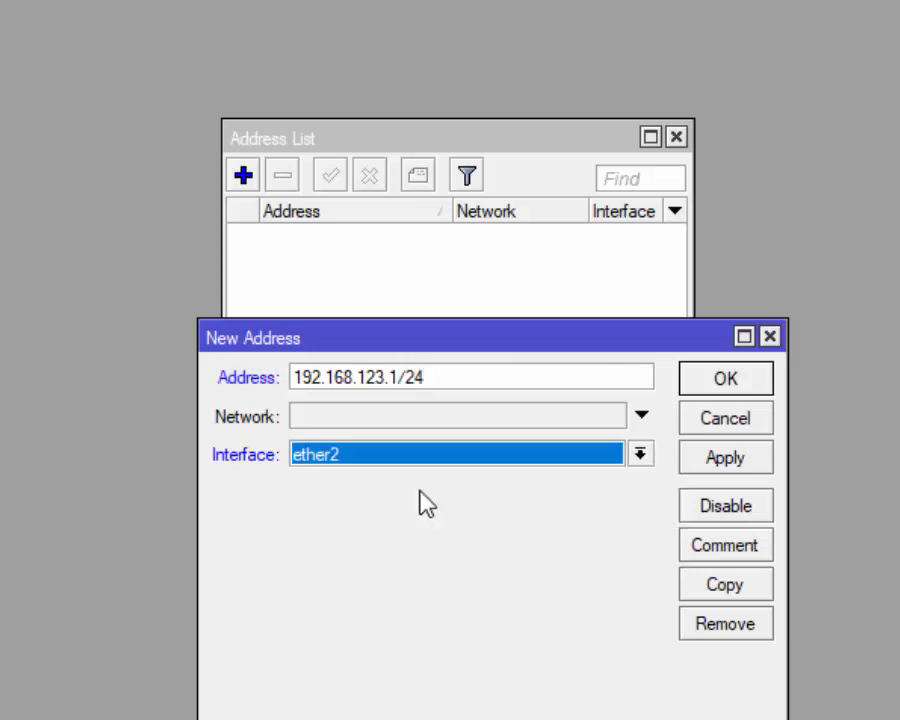
click(716, 466)
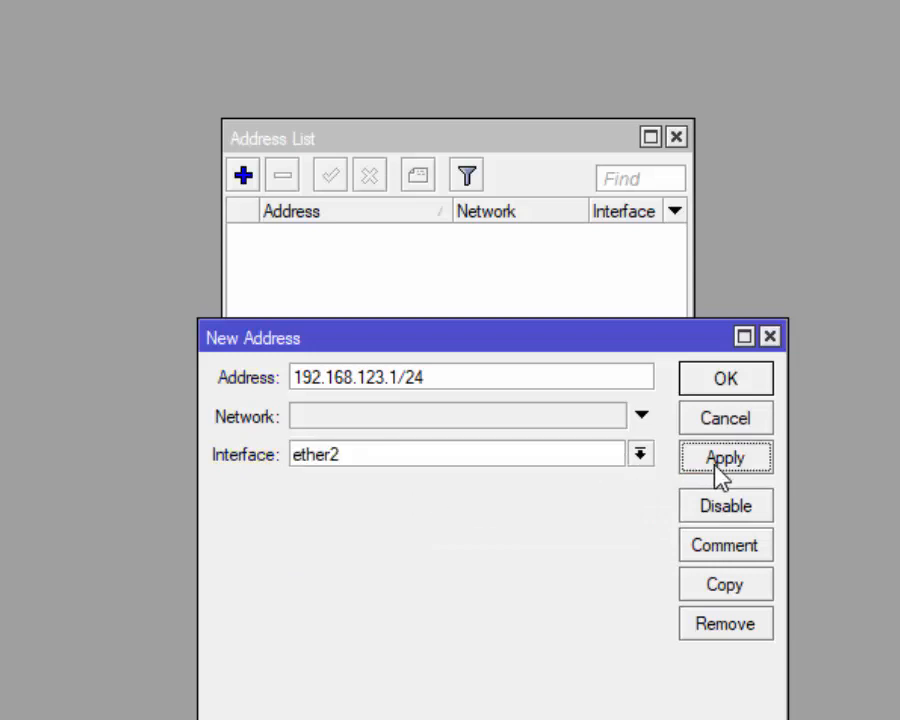
click(744, 385)
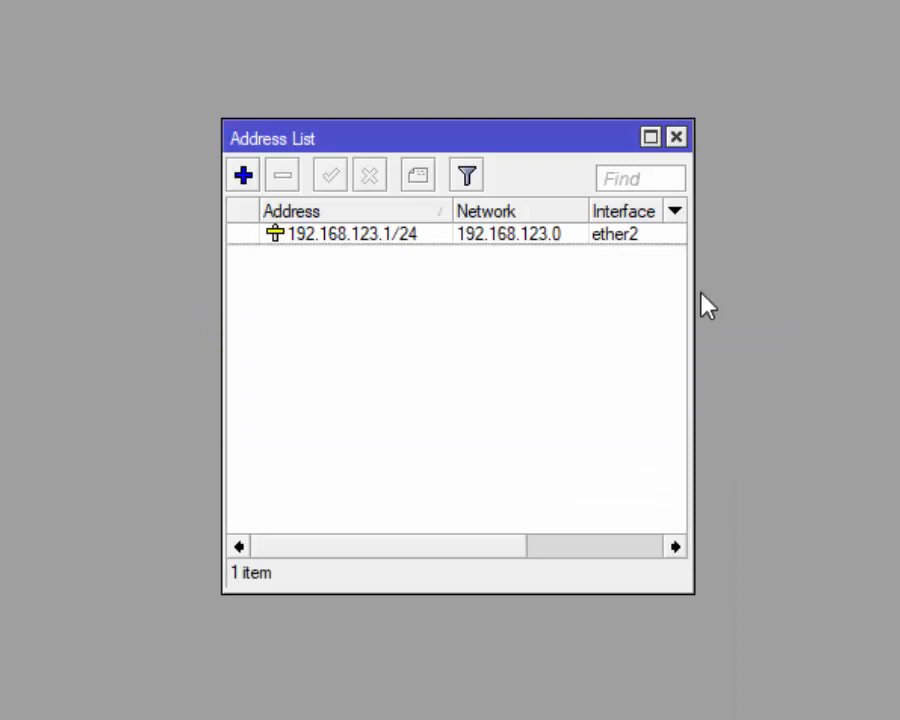
click(680, 137)
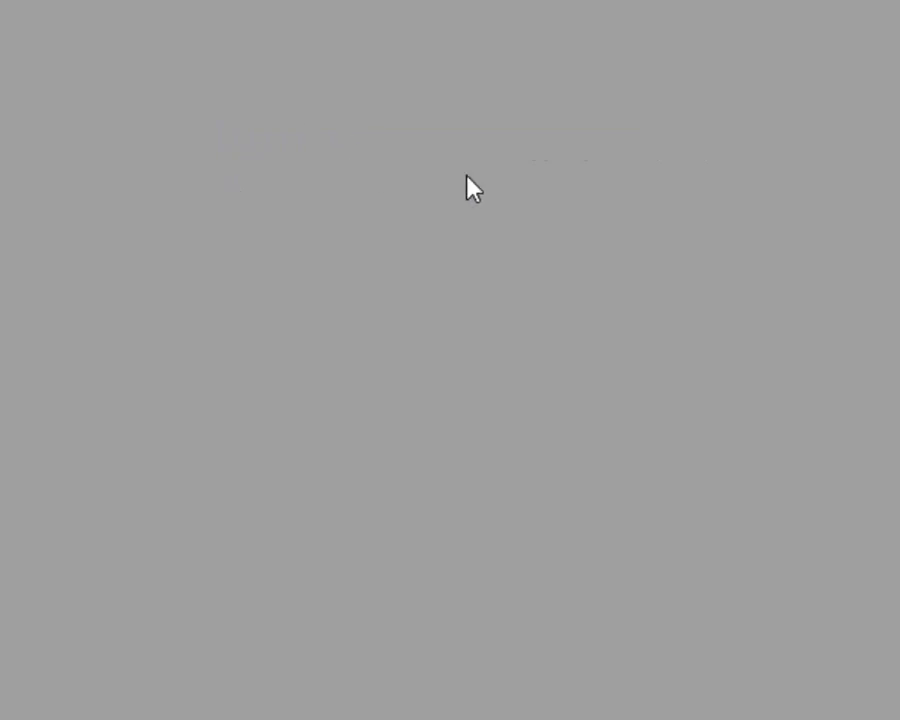
- Create a DHCP client on interface ether1 with the default options, then close the DHCP client list
click(140, 293)
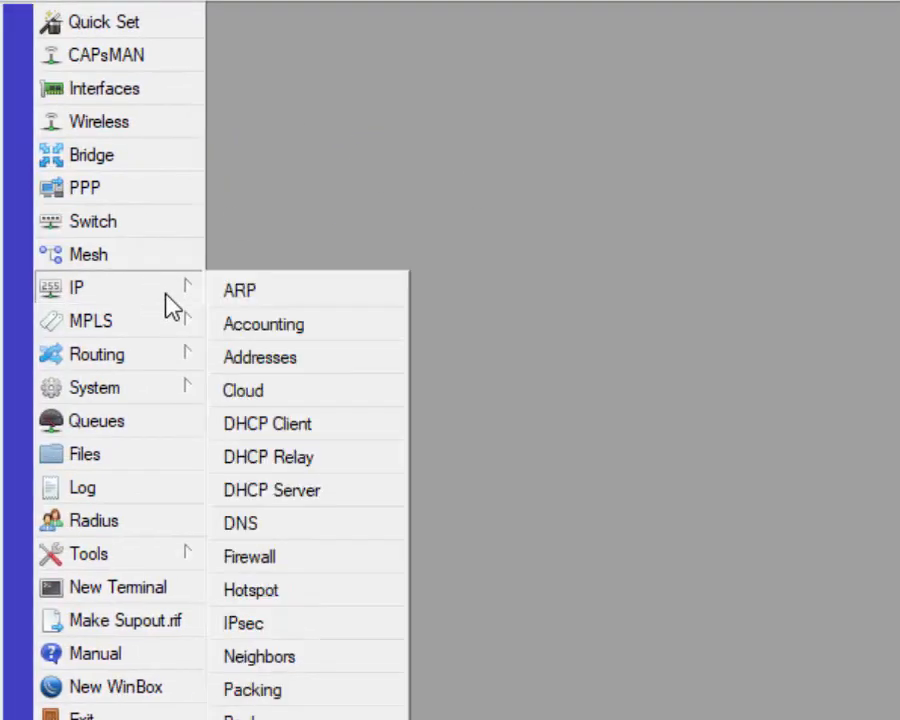
click(298, 424)
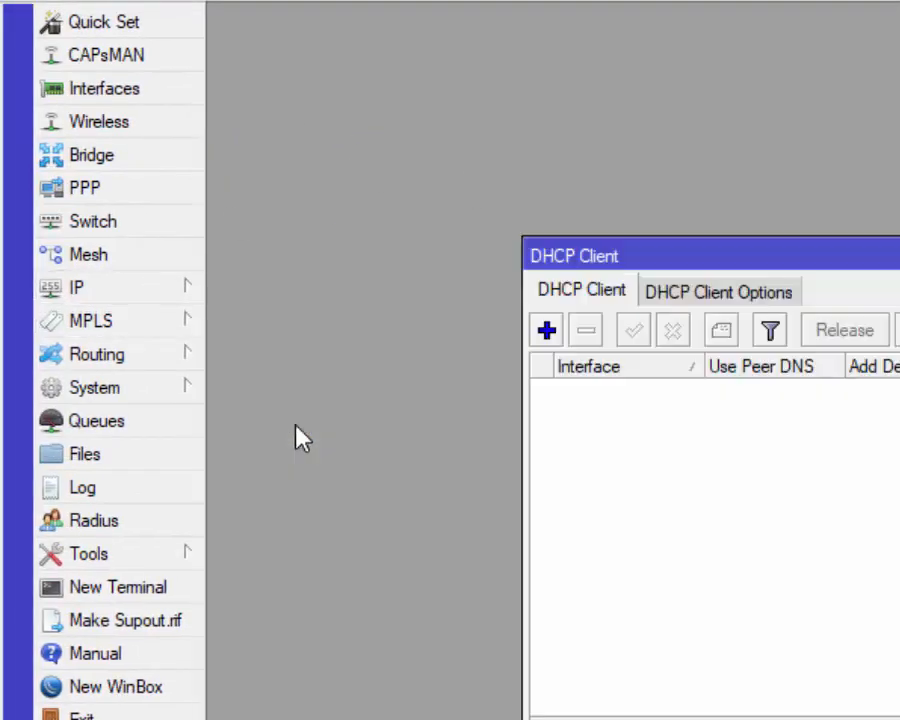
click(550, 334)
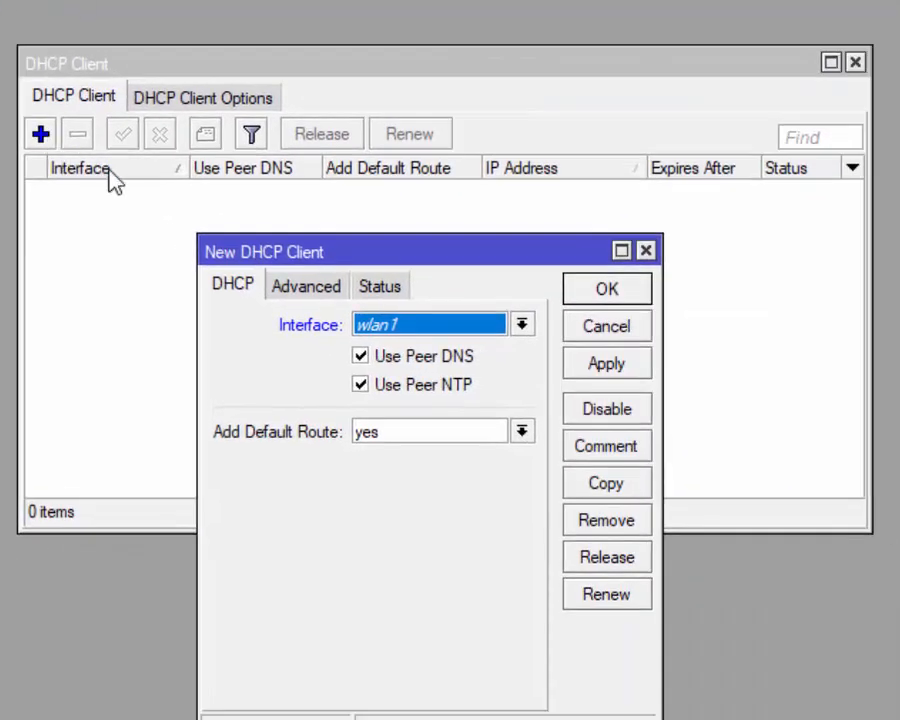
click(433, 352)
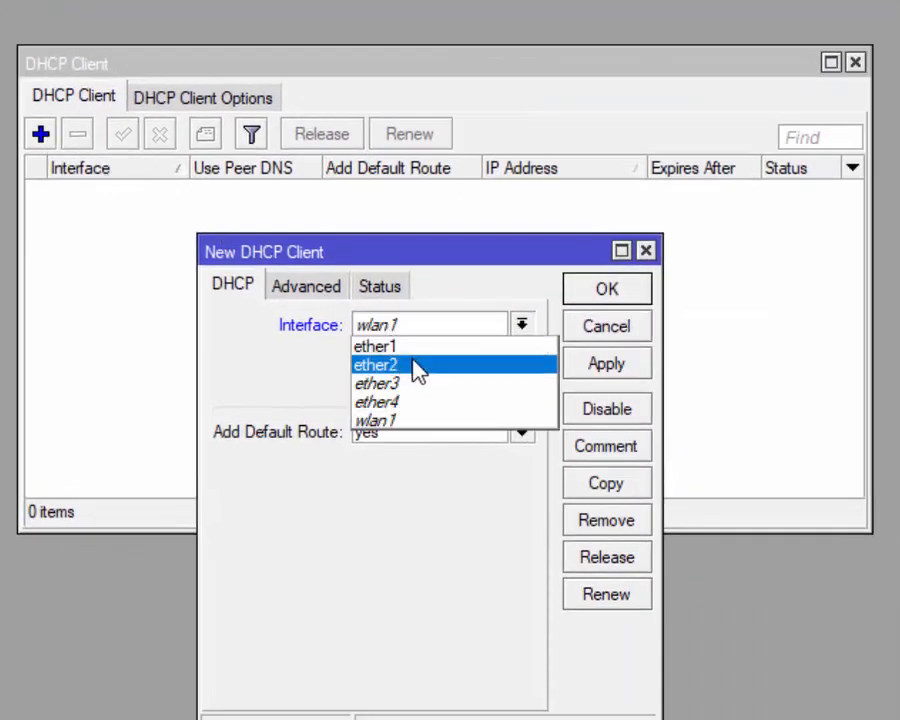
click(397, 347)
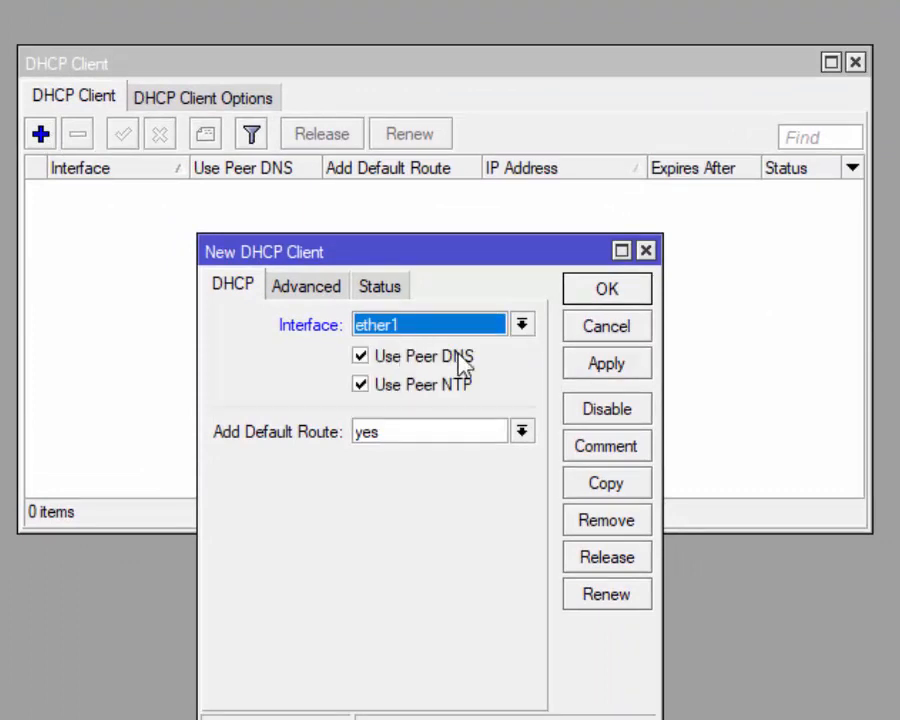
click(612, 370)
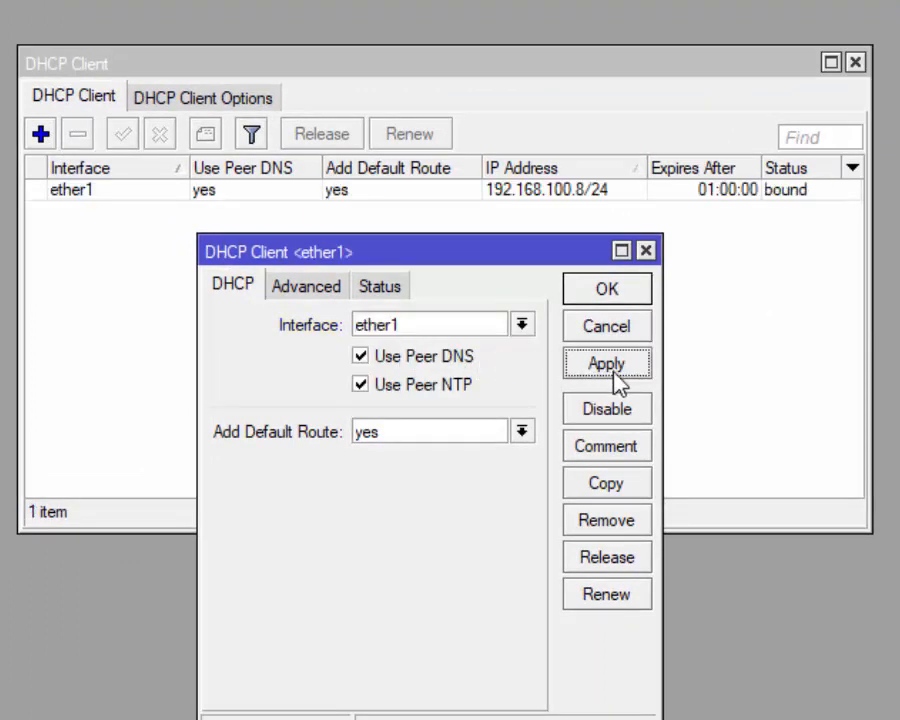
click(619, 296)
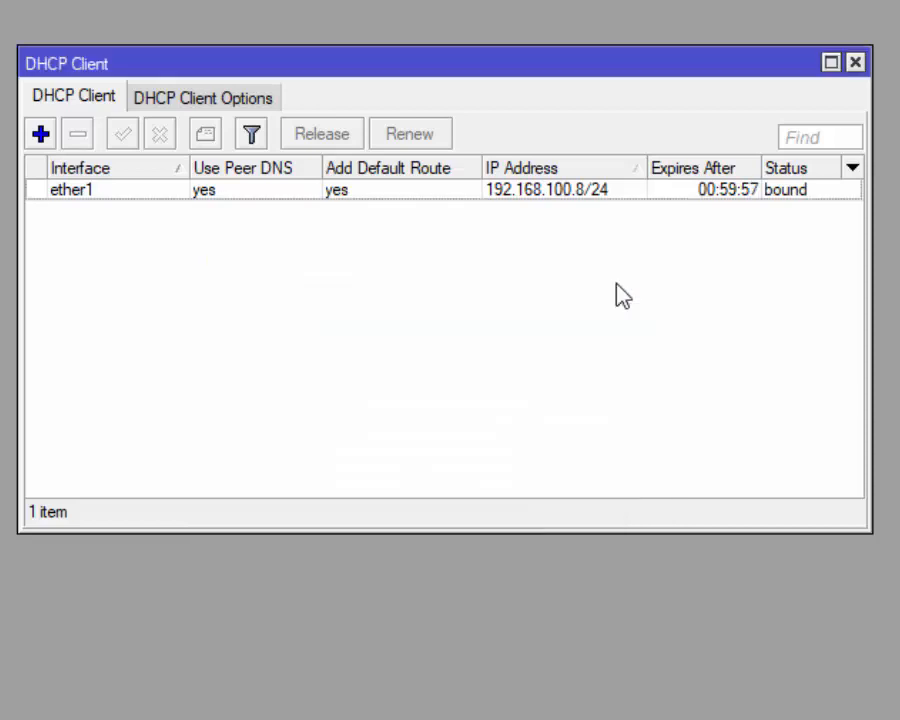
click(750, 199)
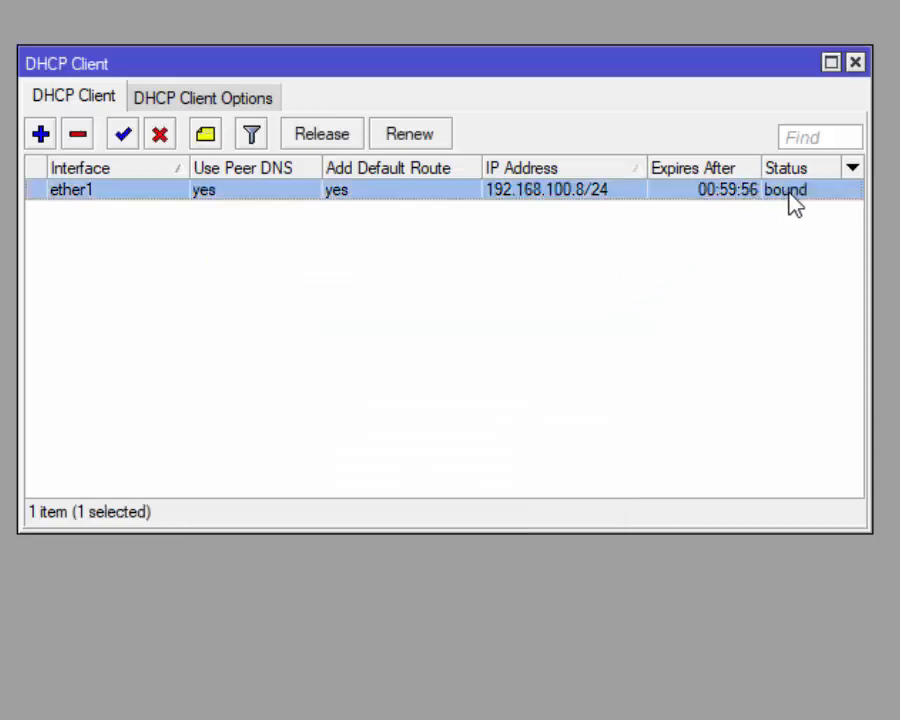
click(856, 64)
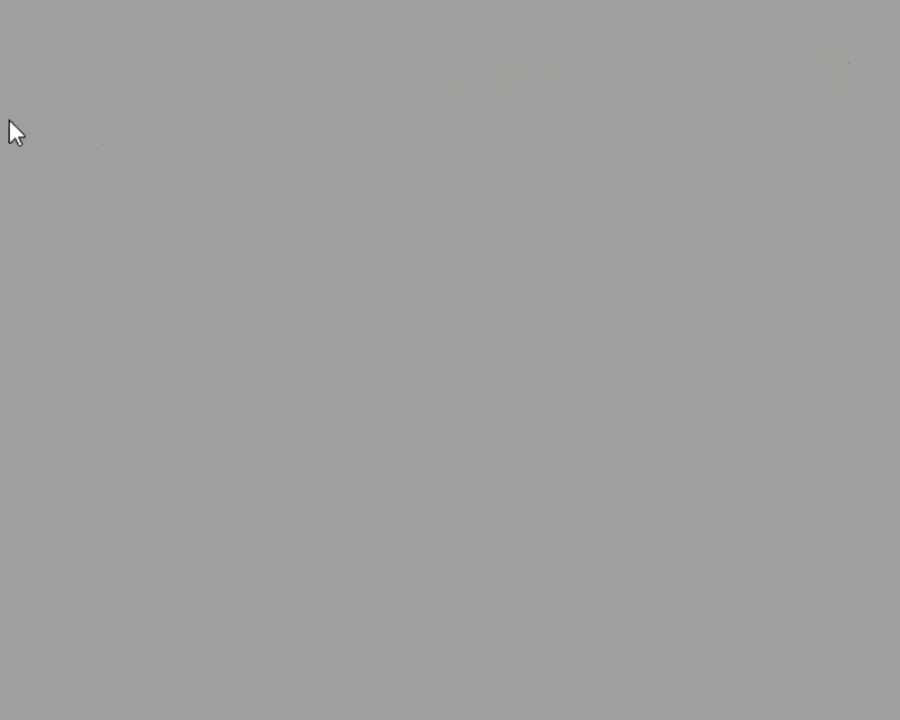
- Start the DHCP server setup and choose ether2 as the interface to run the server on
click(170, 284)
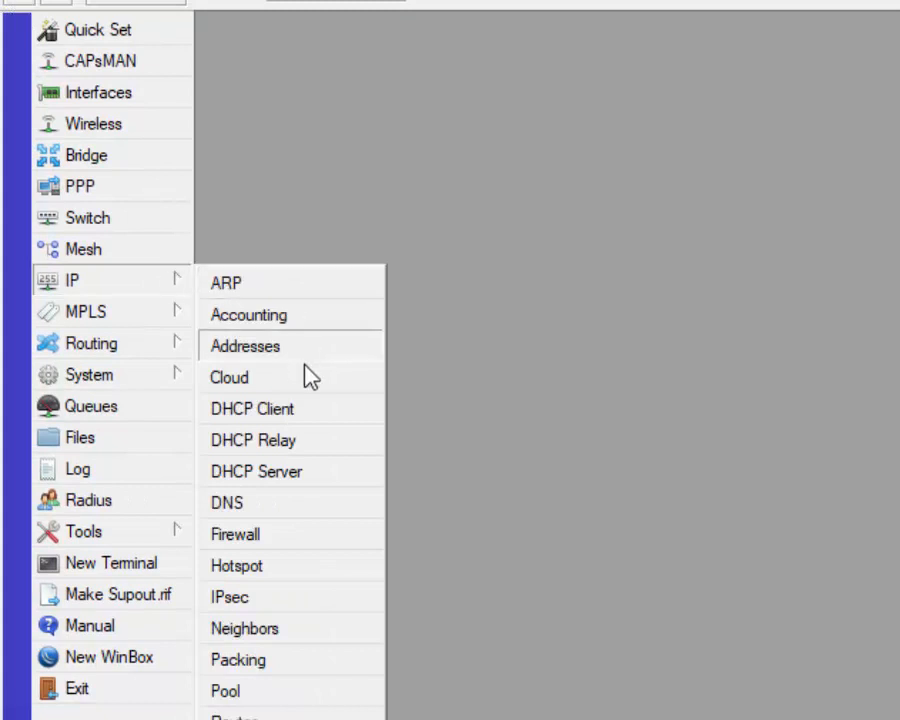
click(300, 481)
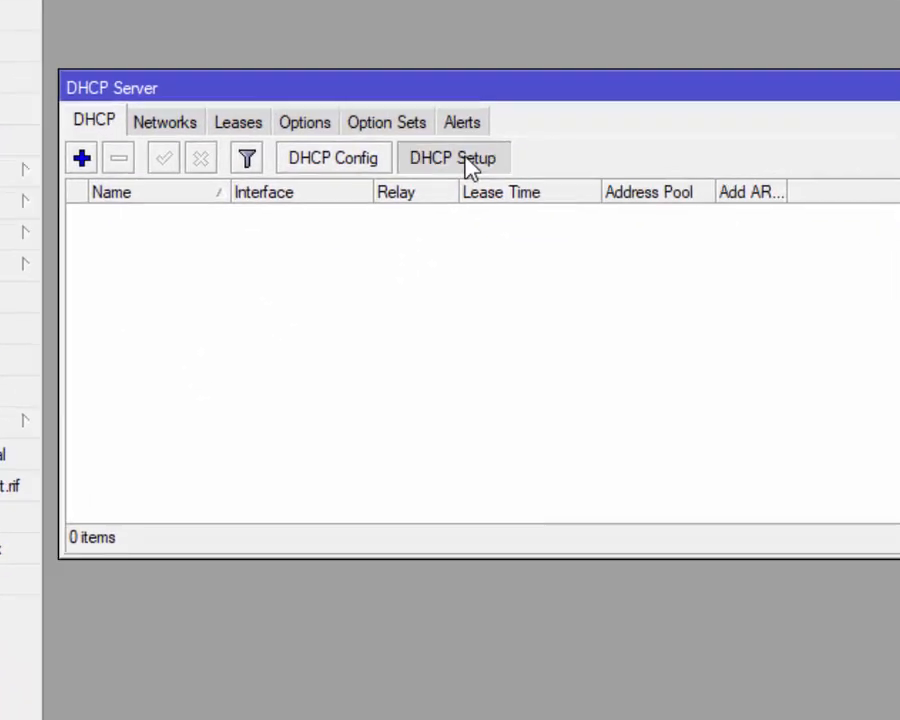
click(610, 272)
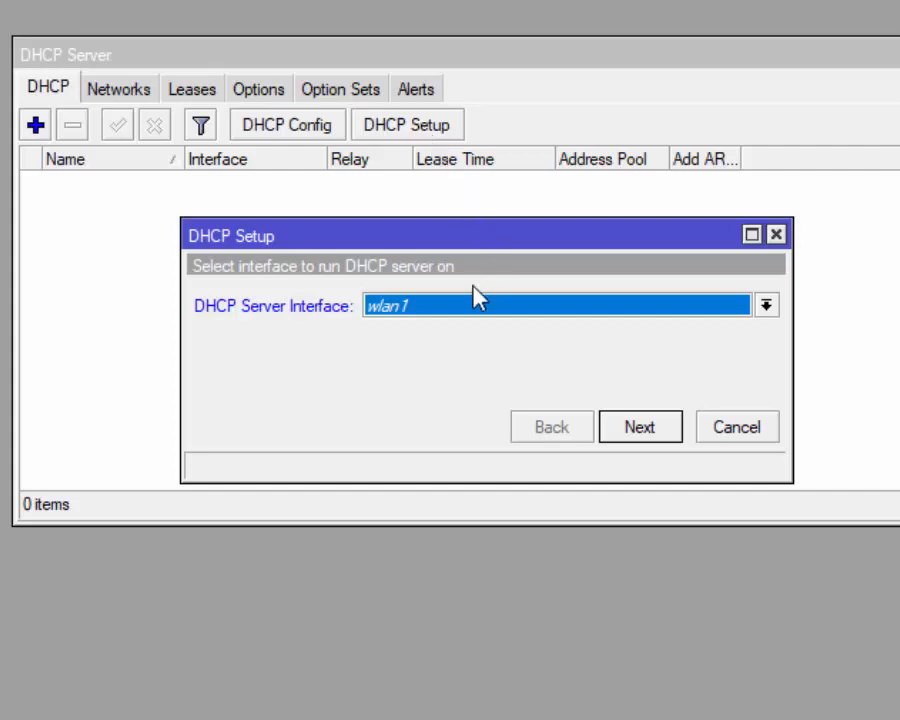
click(467, 313)
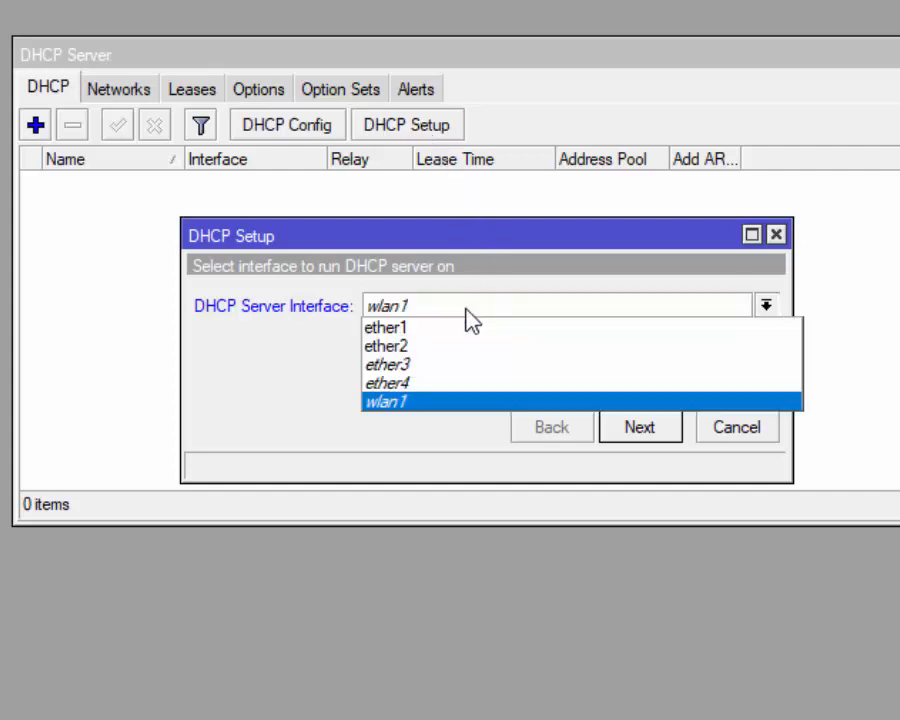
click(414, 344)
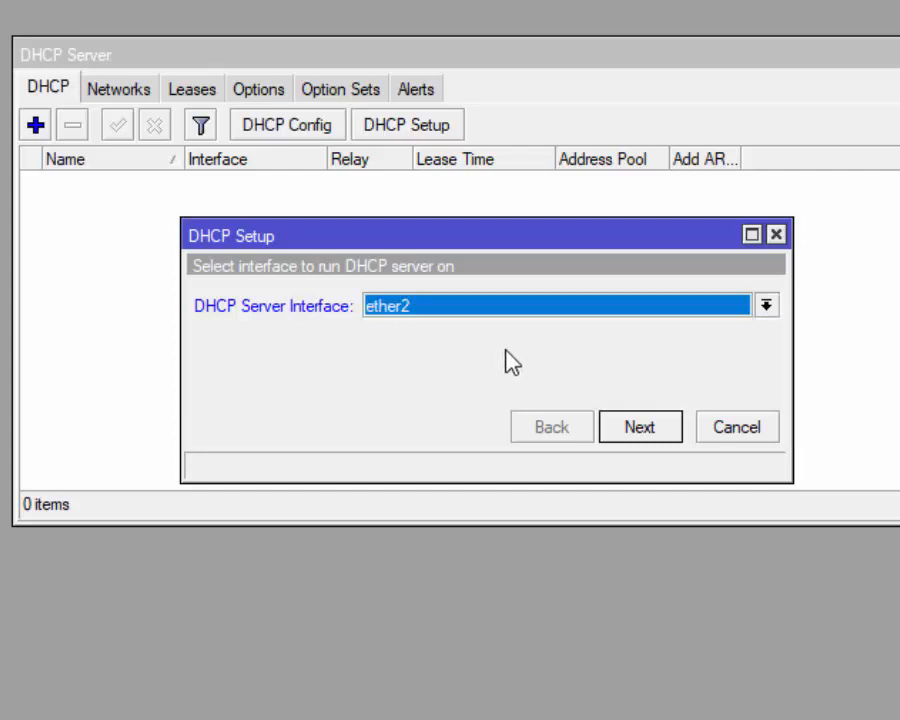
click(653, 437)
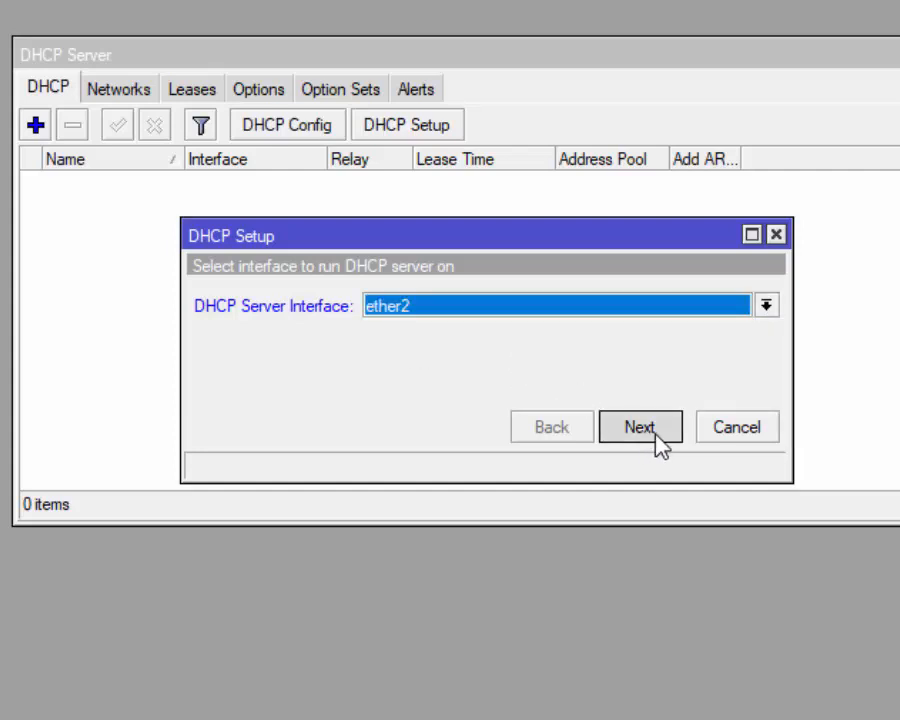
- Complete the DHCP setup with gateway 192.168.123.1, address pool 192.168.123.2-192.168.123.254 and lease time 00:10:00, accepting the proposed values
click(656, 437)
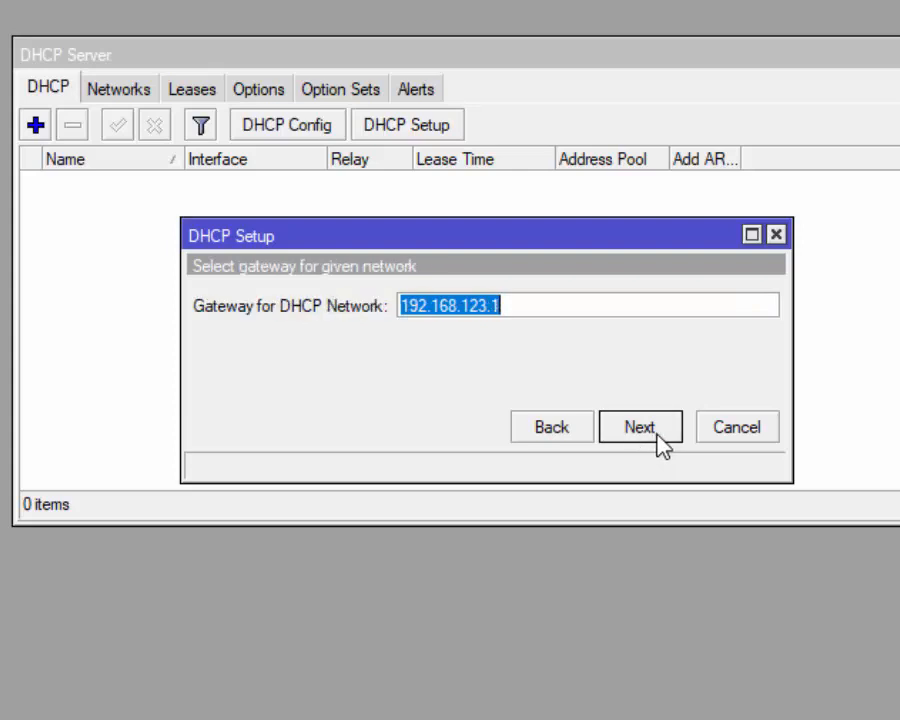
click(656, 437)
click(657, 437)
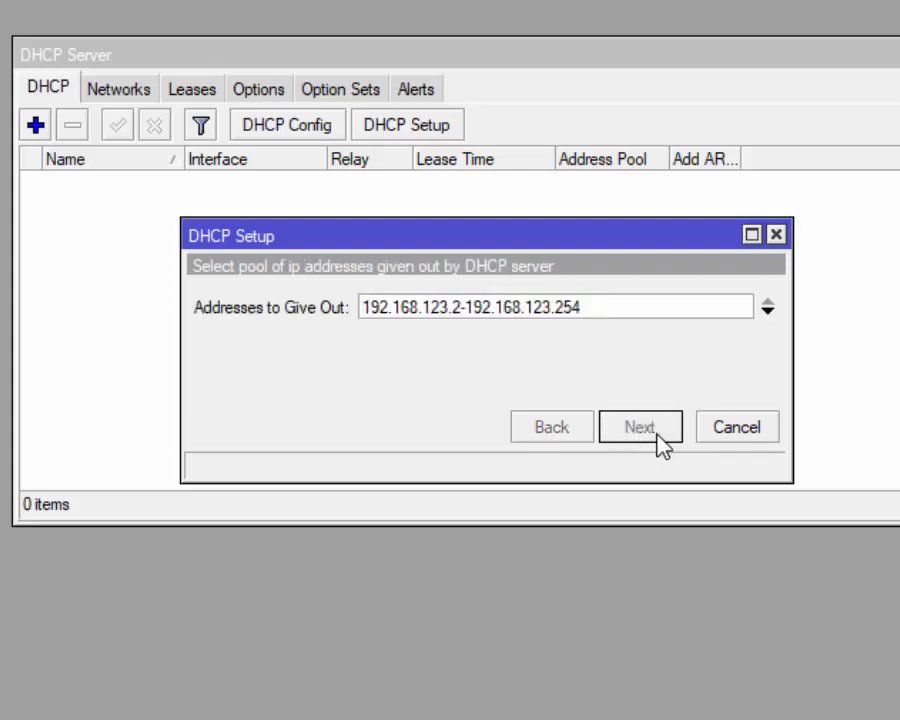
click(657, 437)
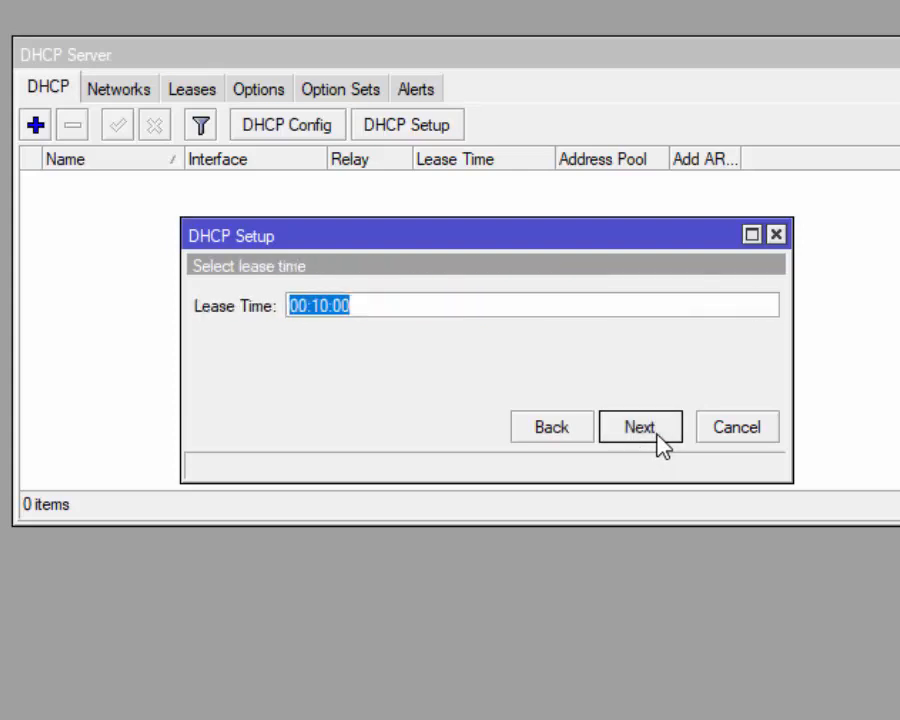
click(657, 437)
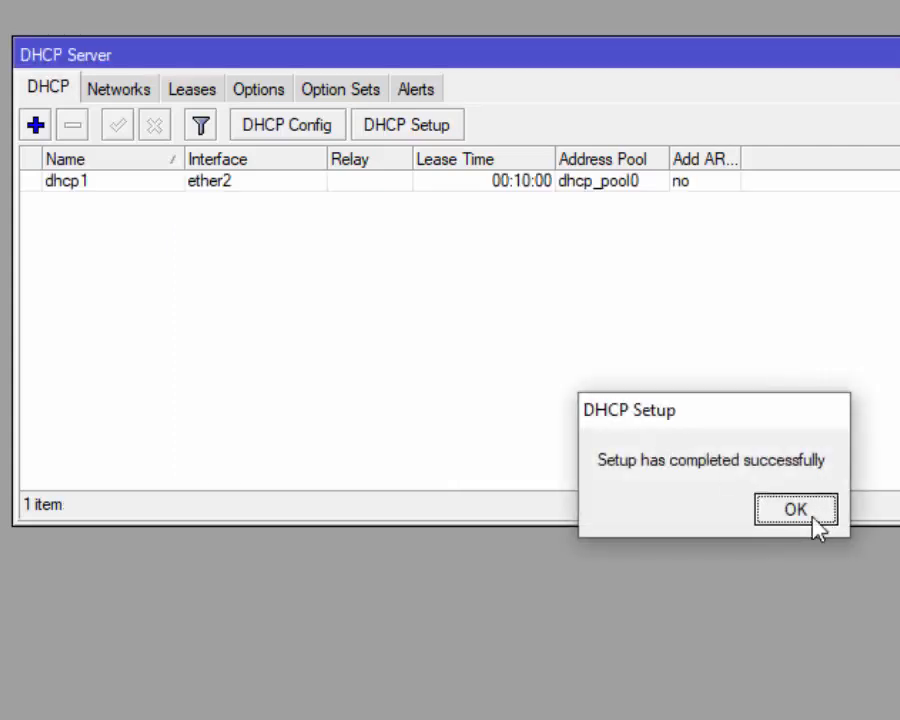
click(812, 518)
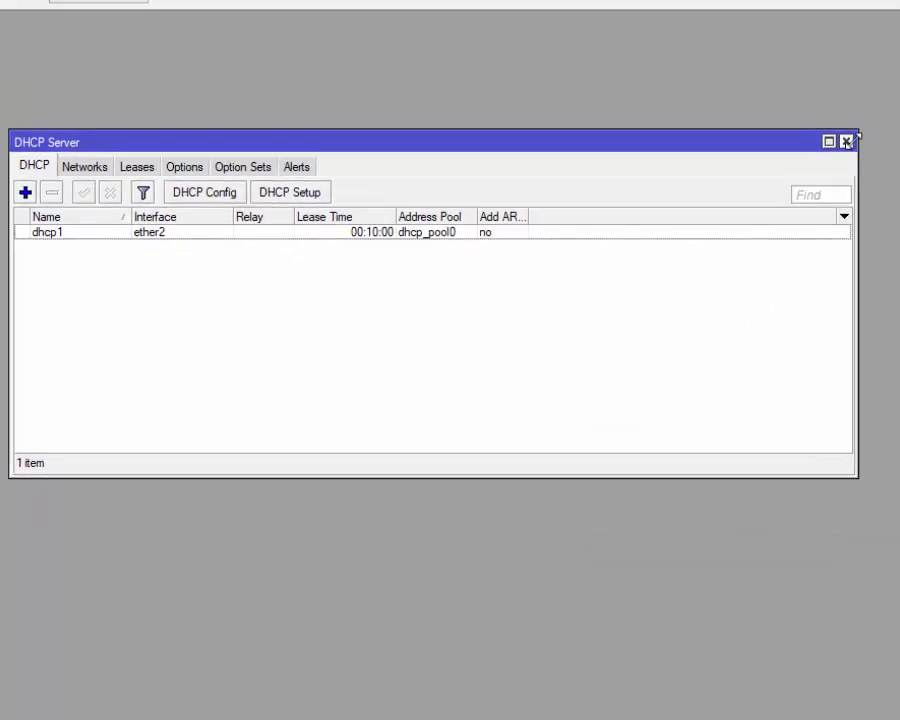
click(845, 142)
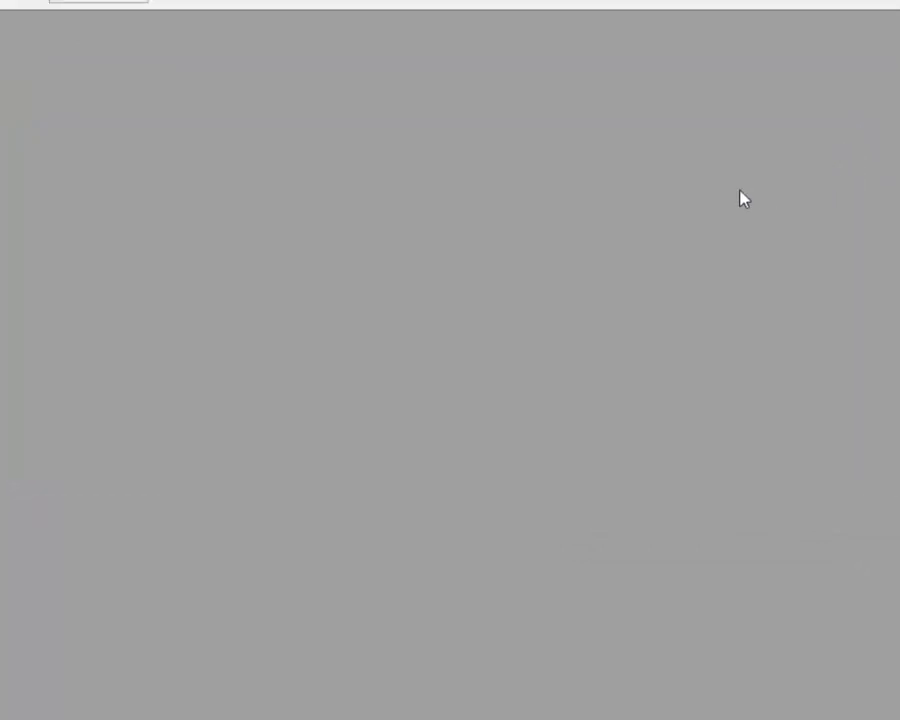
- Enable Allow Remote Requests in the router's DNS settings and save them
click(155, 302)
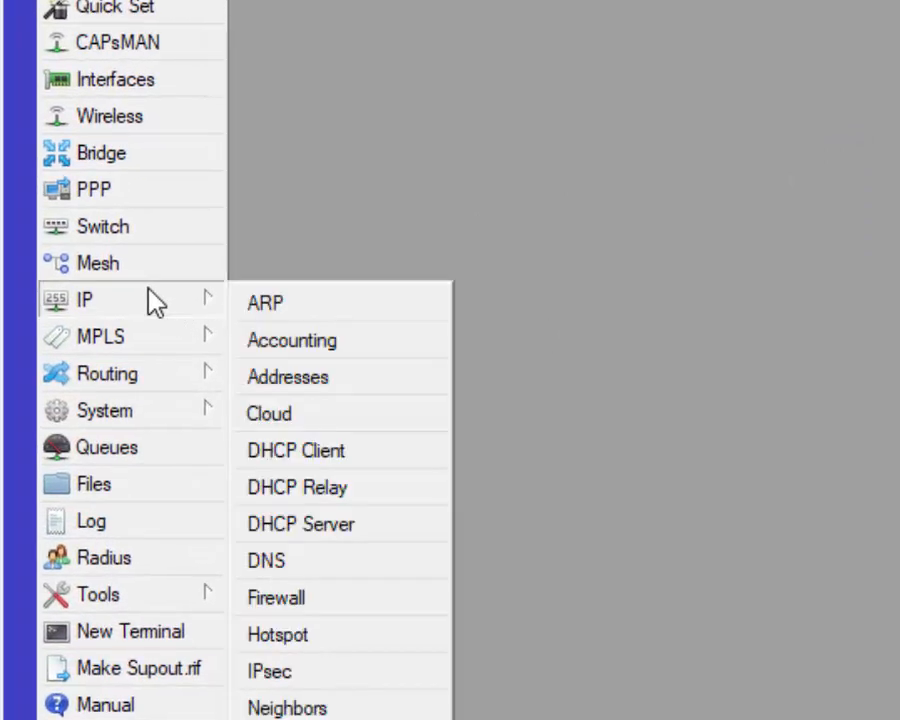
click(328, 568)
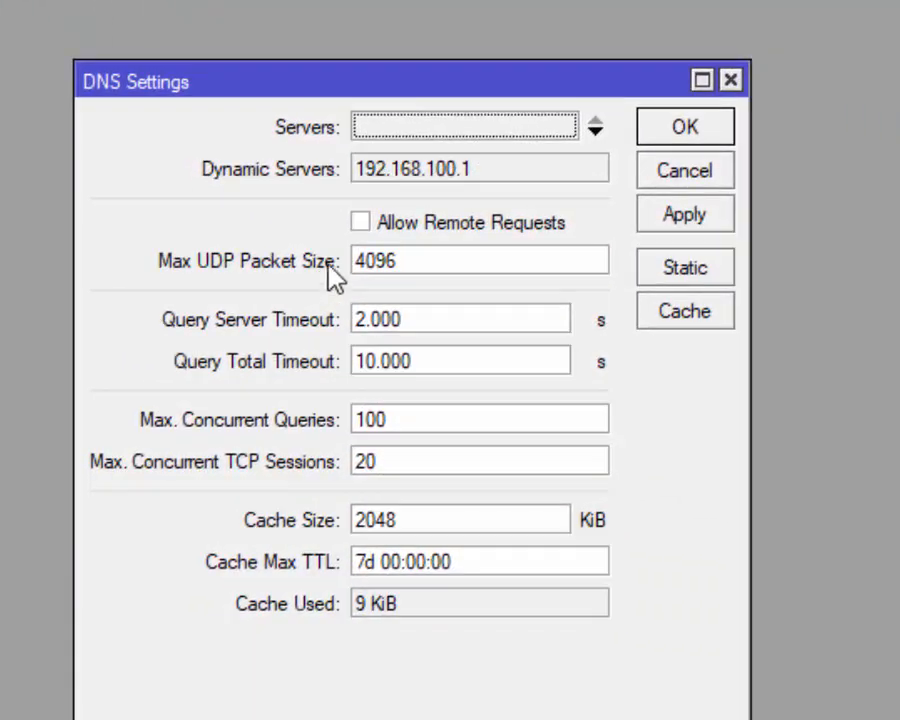
click(361, 224)
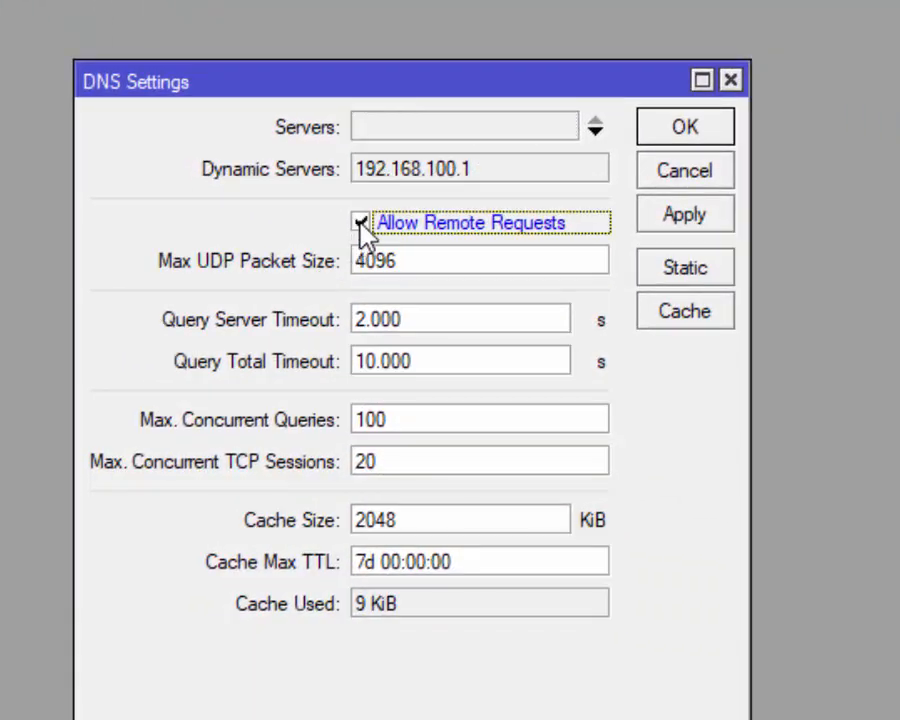
click(722, 130)
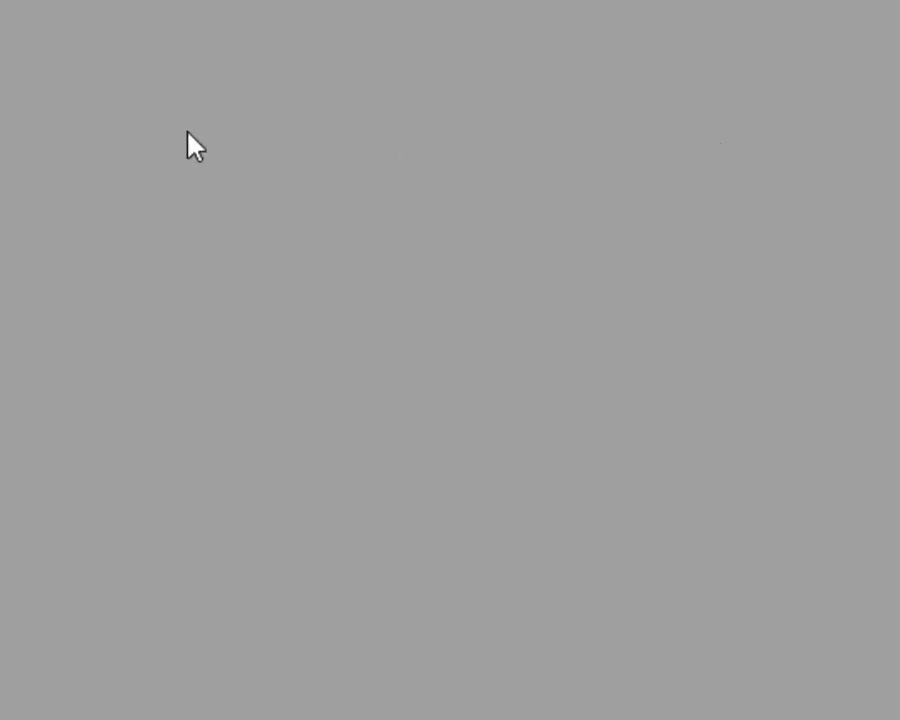
- Open the list of NAT rules in the router's IP firewall
click(201, 312)
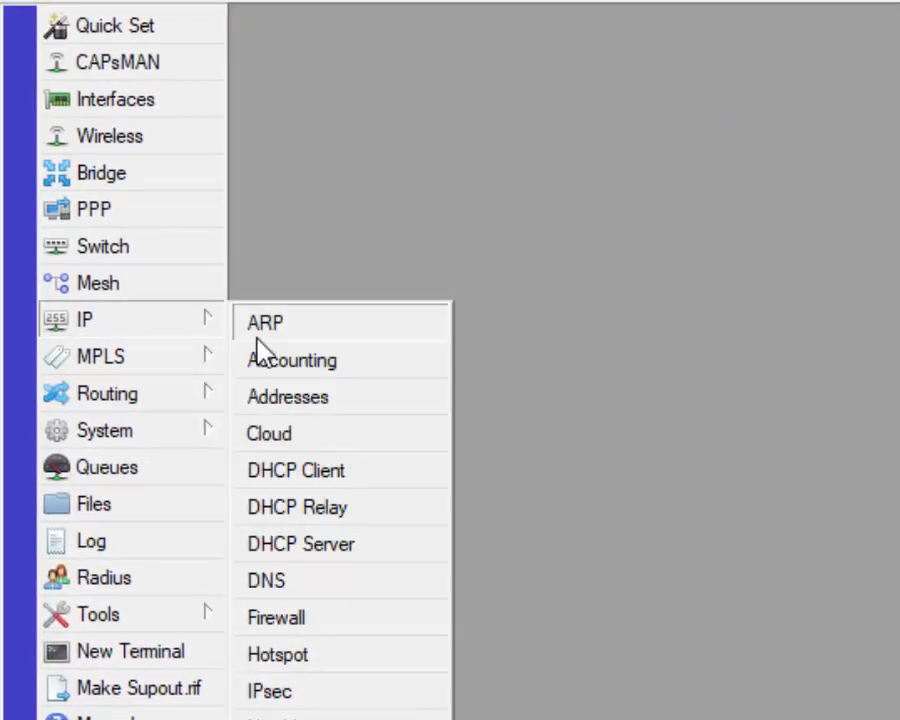
click(335, 625)
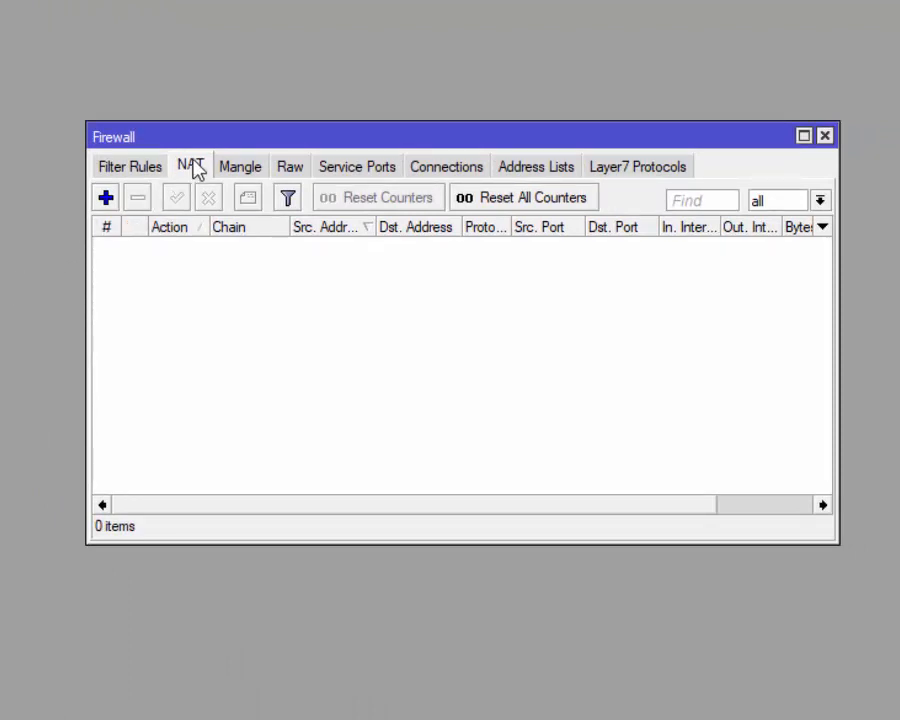
- Try to add a NAT rule with chain srcnat, out interface ether1 and action masquerade, and reconnect to the router
click(106, 199)
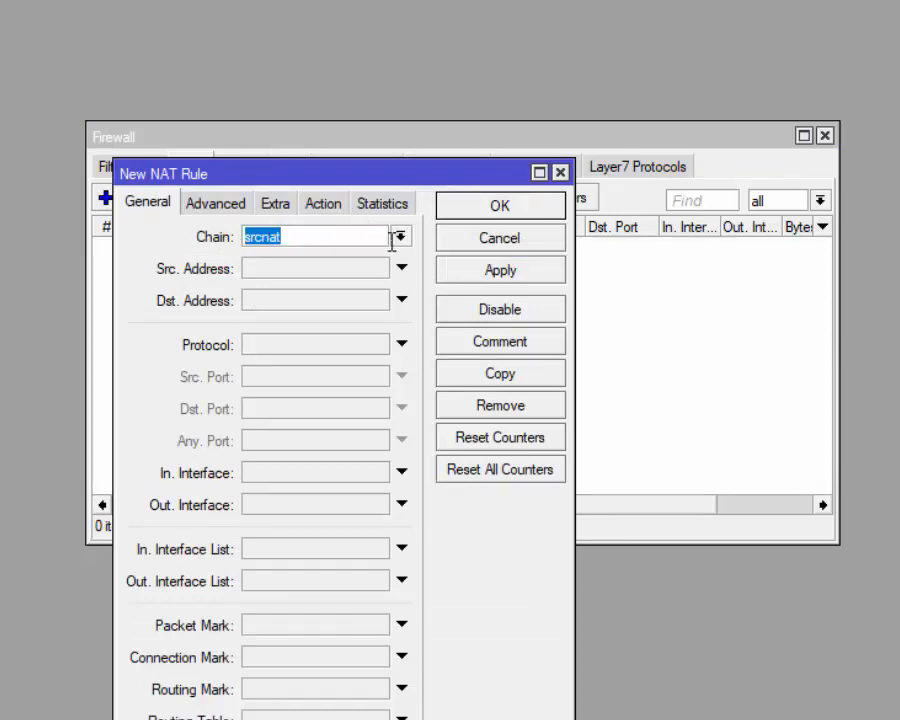
click(400, 237)
click(264, 276)
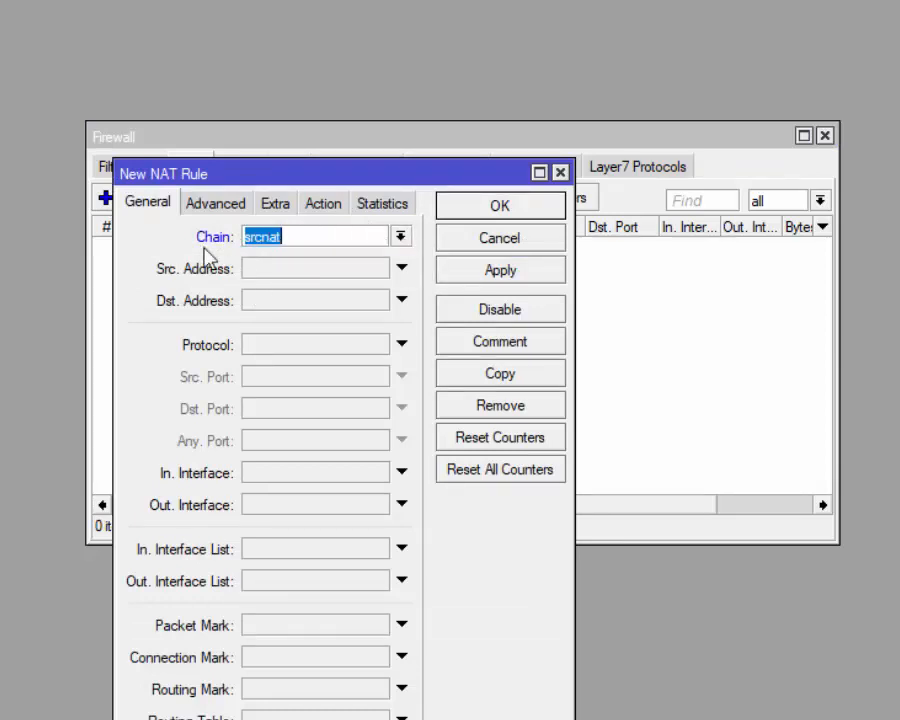
click(401, 505)
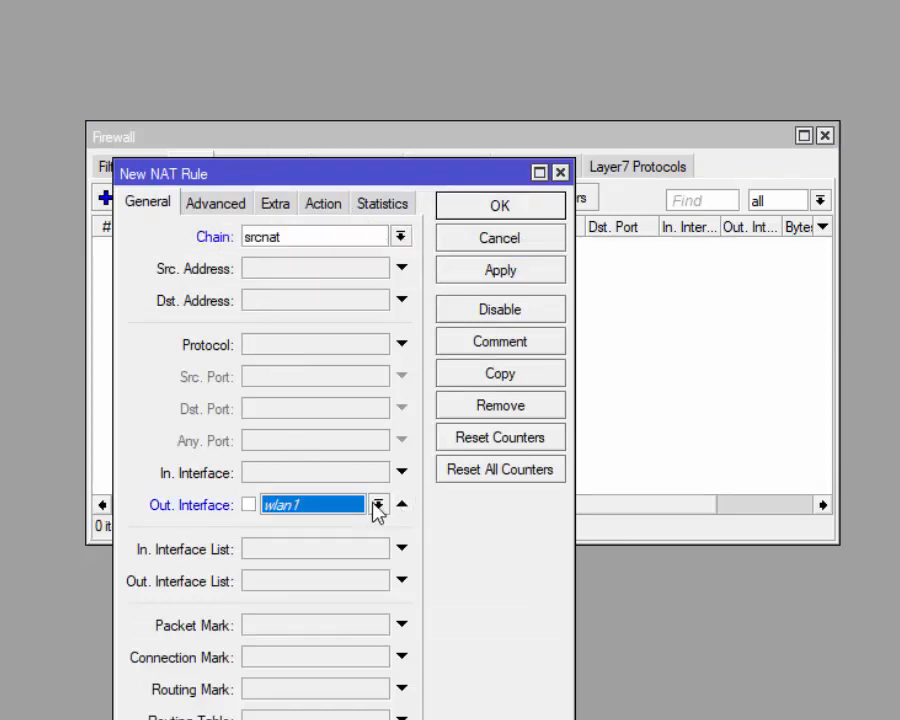
click(378, 506)
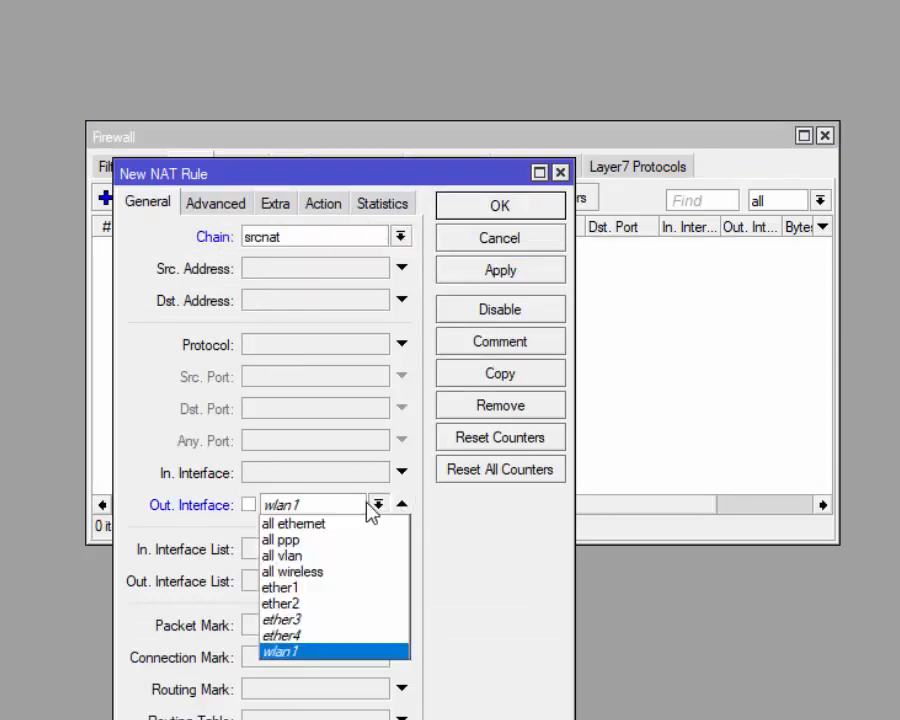
click(312, 589)
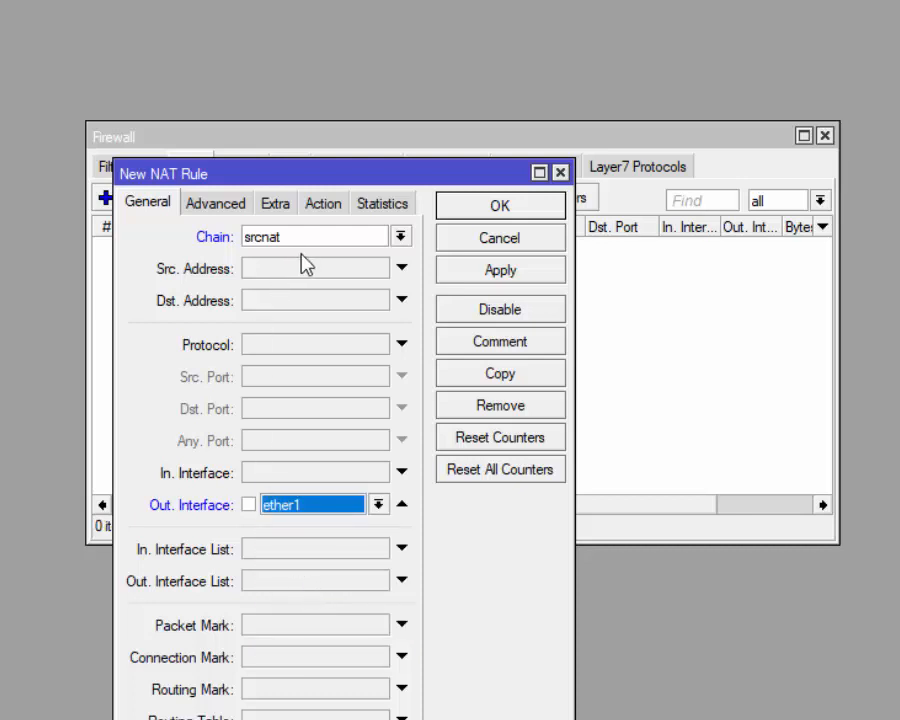
click(328, 206)
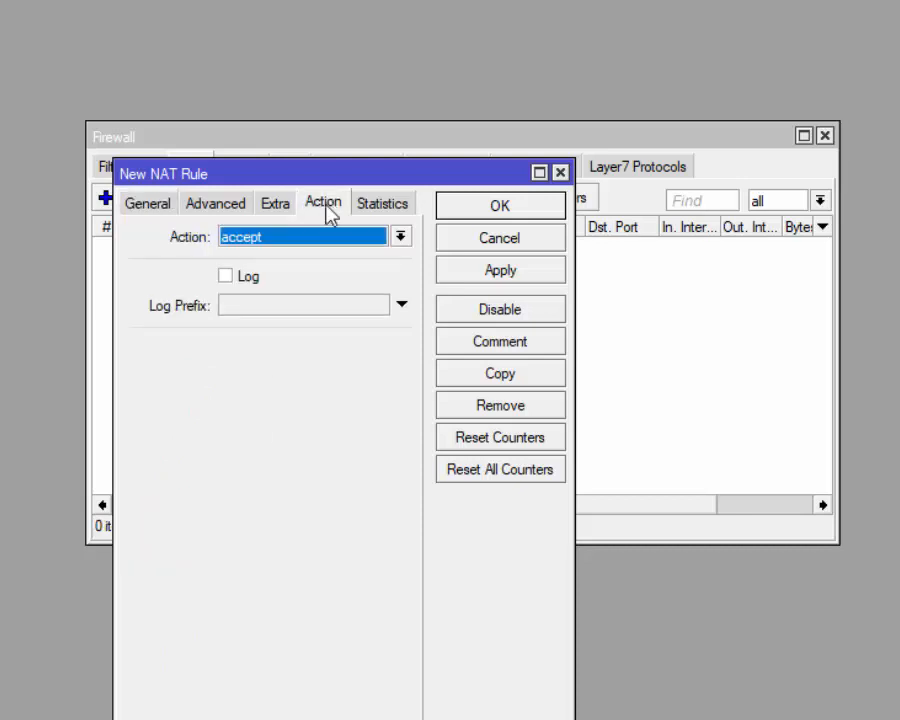
click(399, 238)
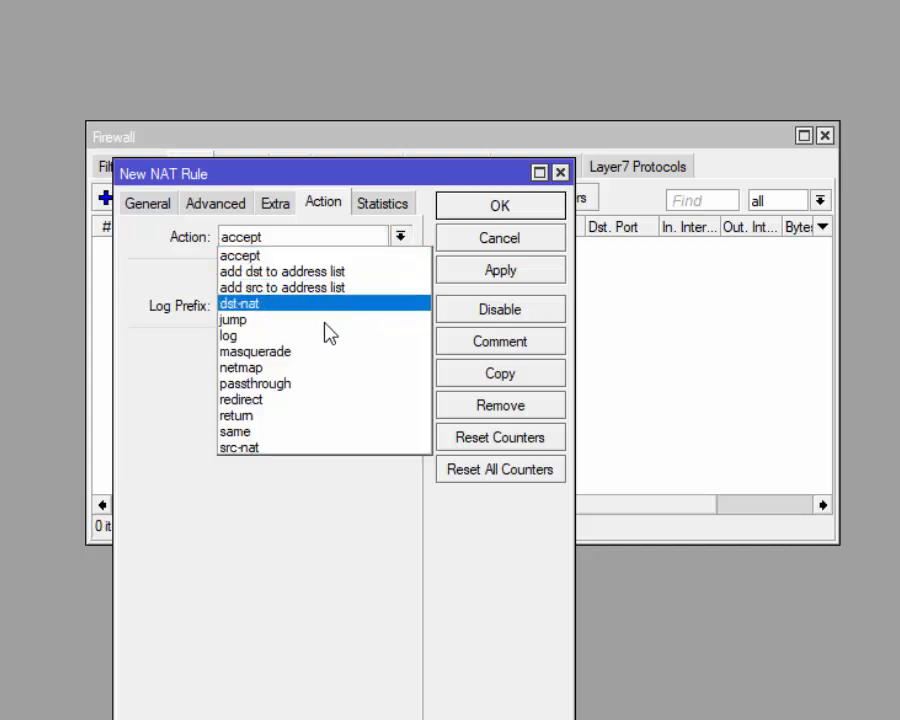
click(295, 354)
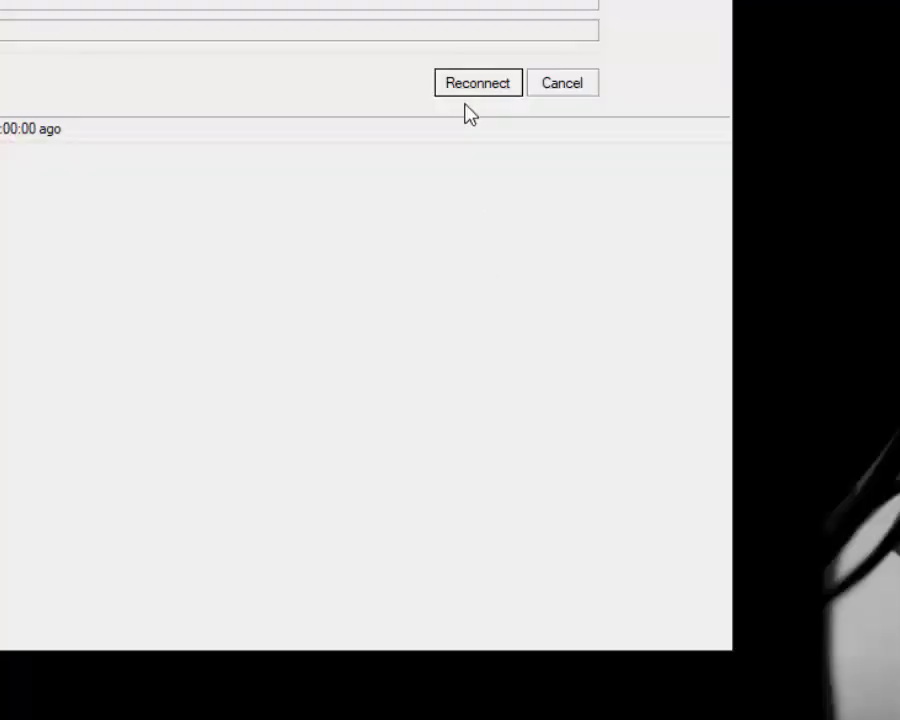
click(475, 88)
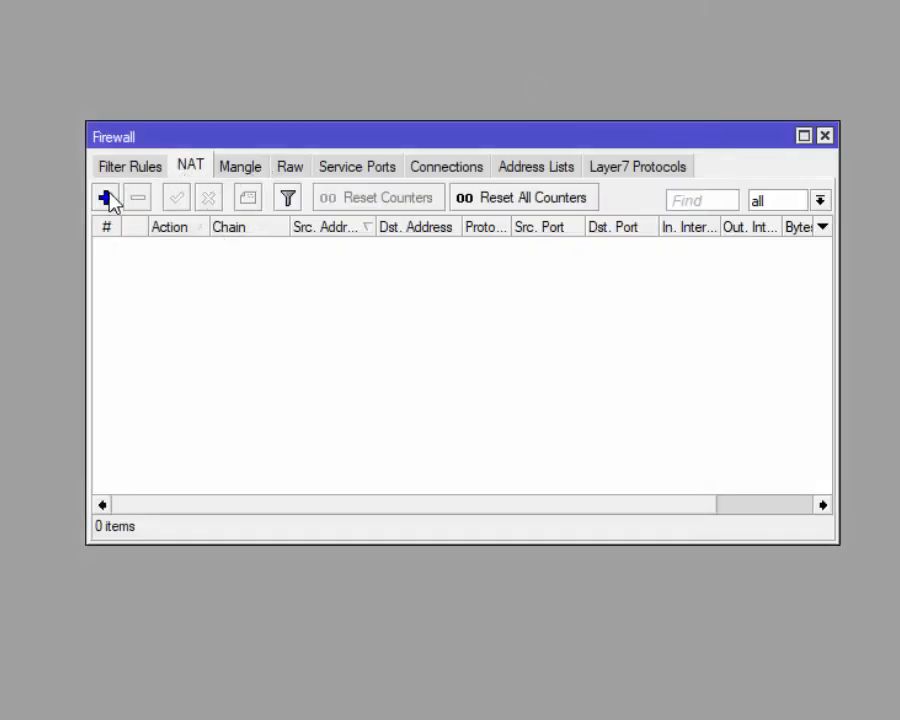
- Start a new NAT rule with chain srcnat and ether1 as the out interface
click(106, 198)
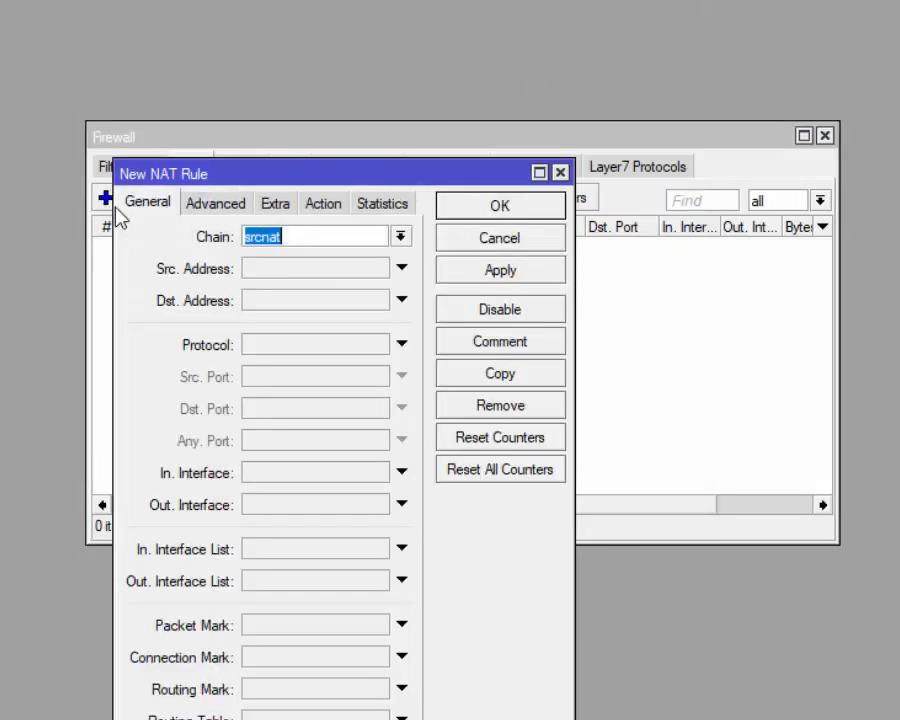
click(399, 238)
click(306, 273)
click(401, 506)
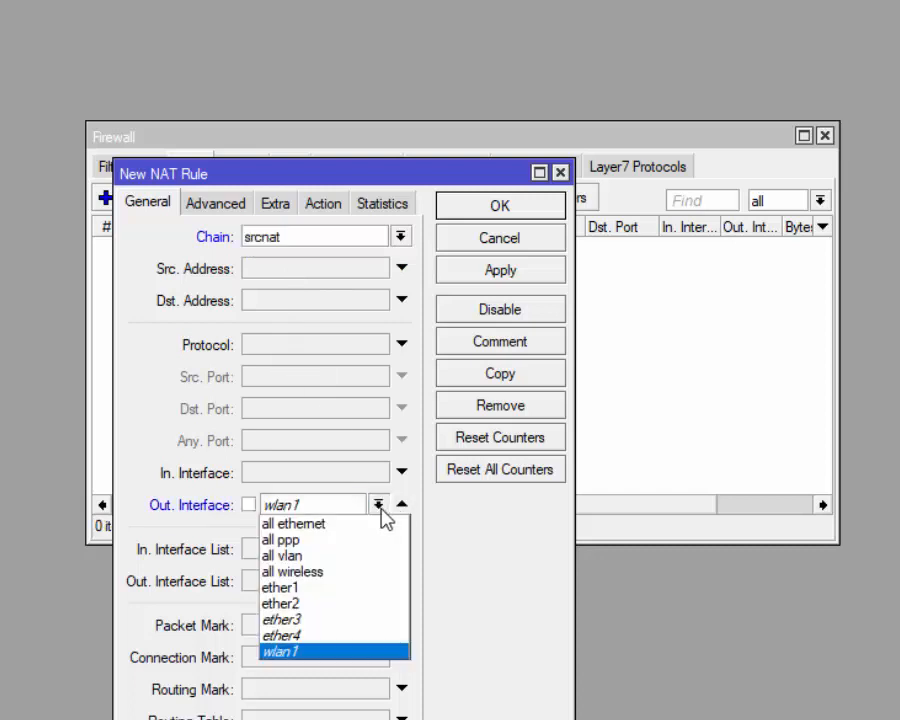
click(305, 587)
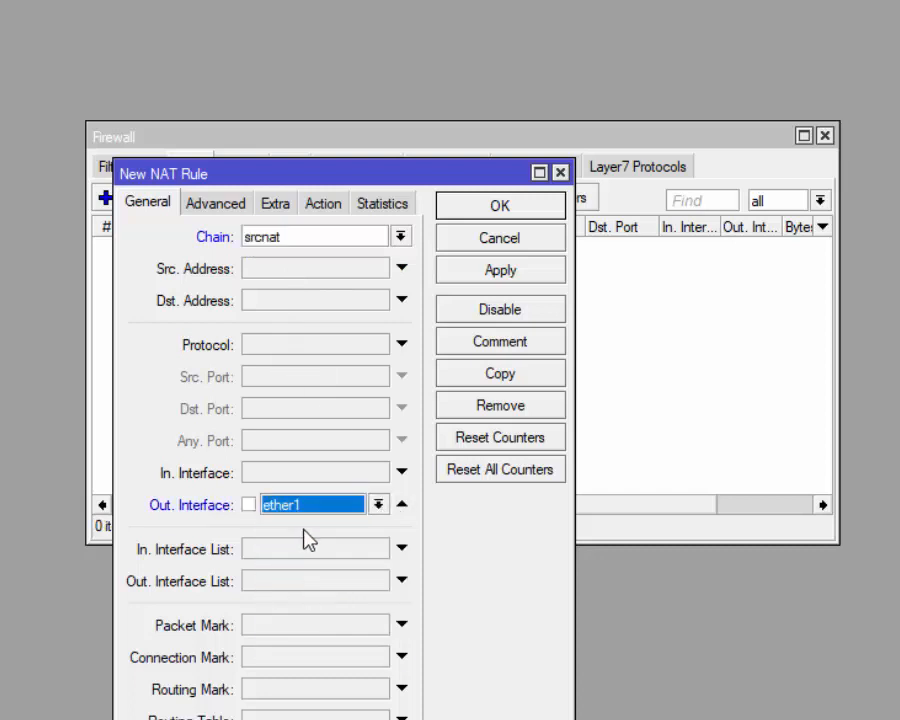
- Set the NAT rule's action to masquerade, save the rule and close the firewall window
click(325, 206)
click(401, 238)
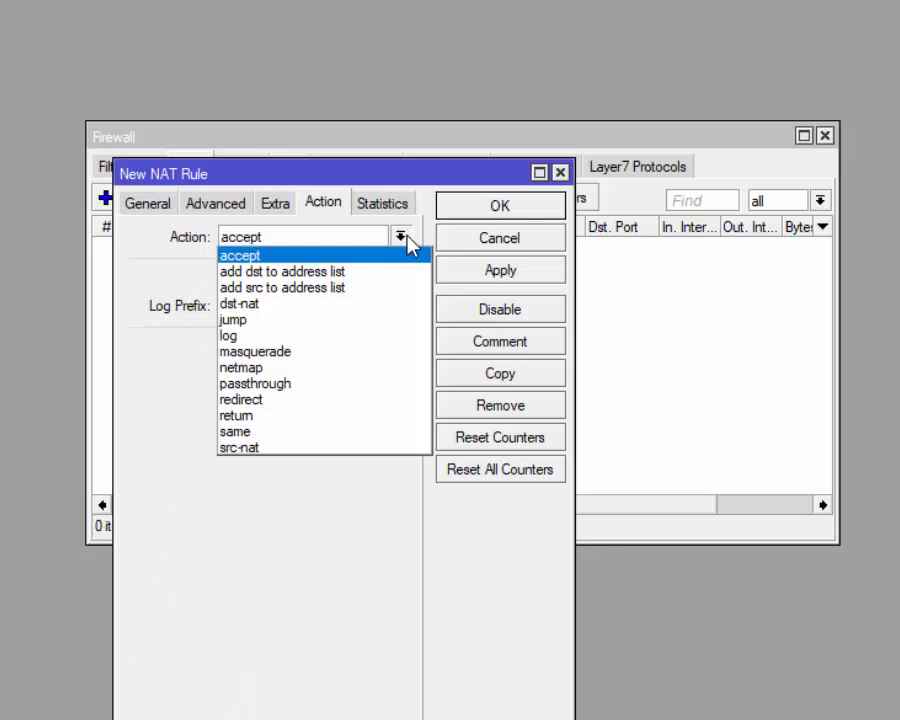
click(265, 352)
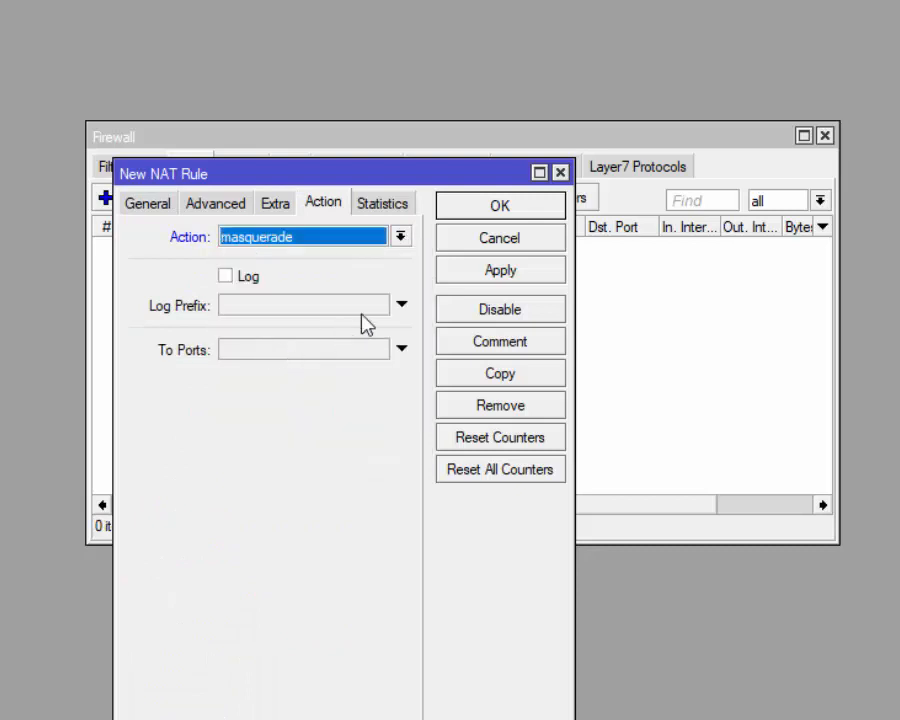
click(478, 277)
click(502, 207)
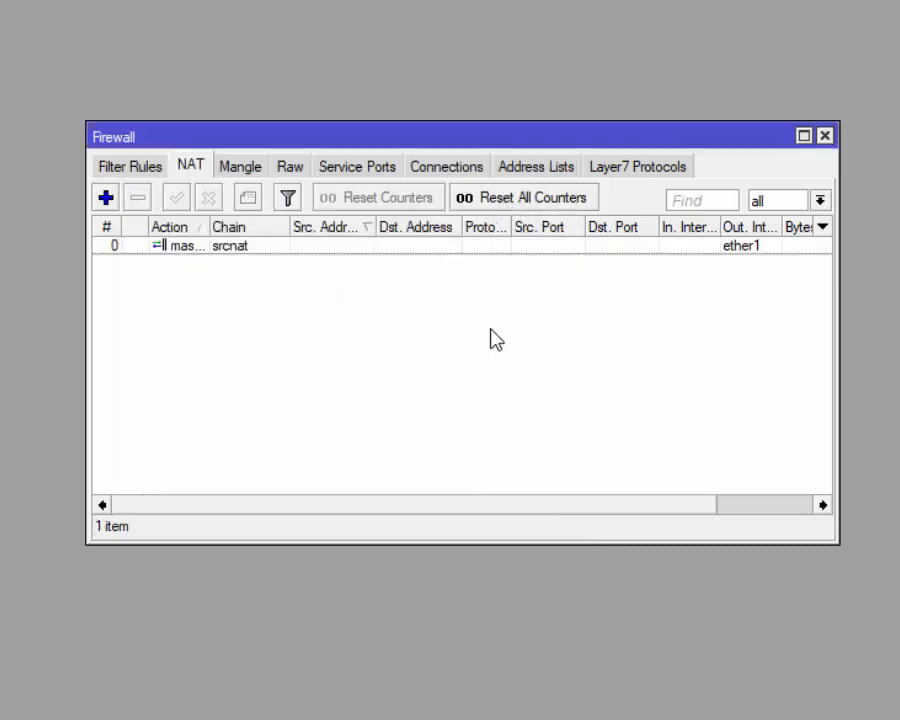
click(825, 136)
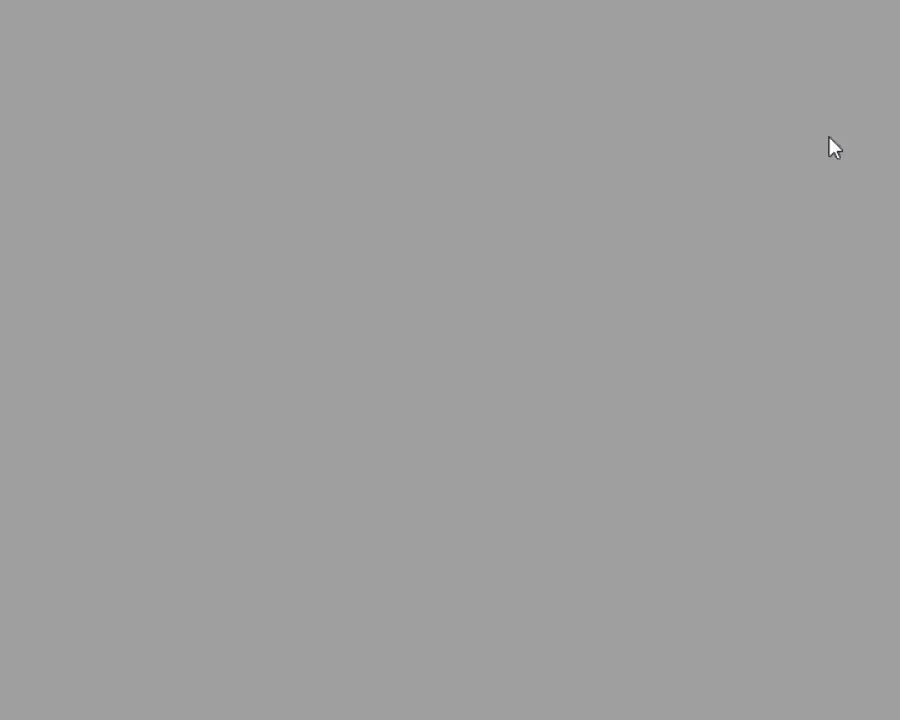
- Test the router's internet connection by pinging google.com from a new terminal, and close the terminal and WinBox
click(72, 324)
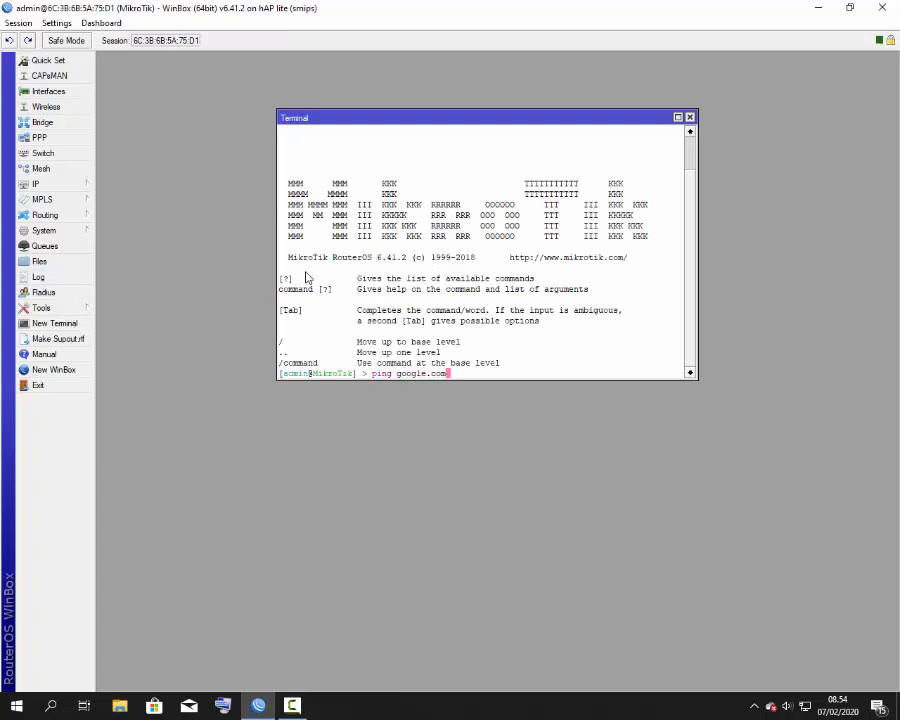
text(ping google.com)
key(Return)
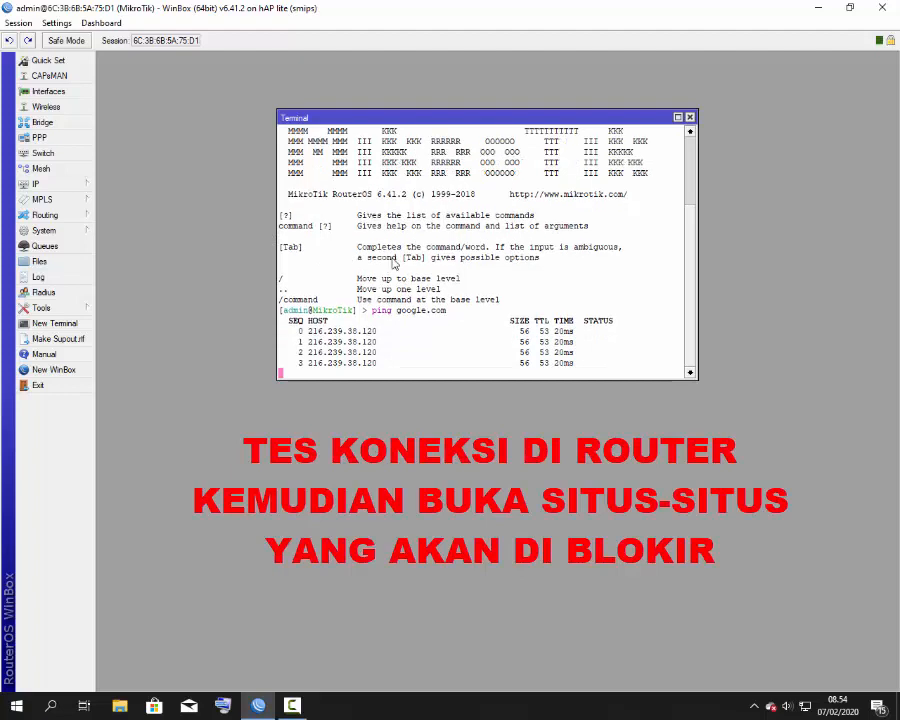
click(689, 118)
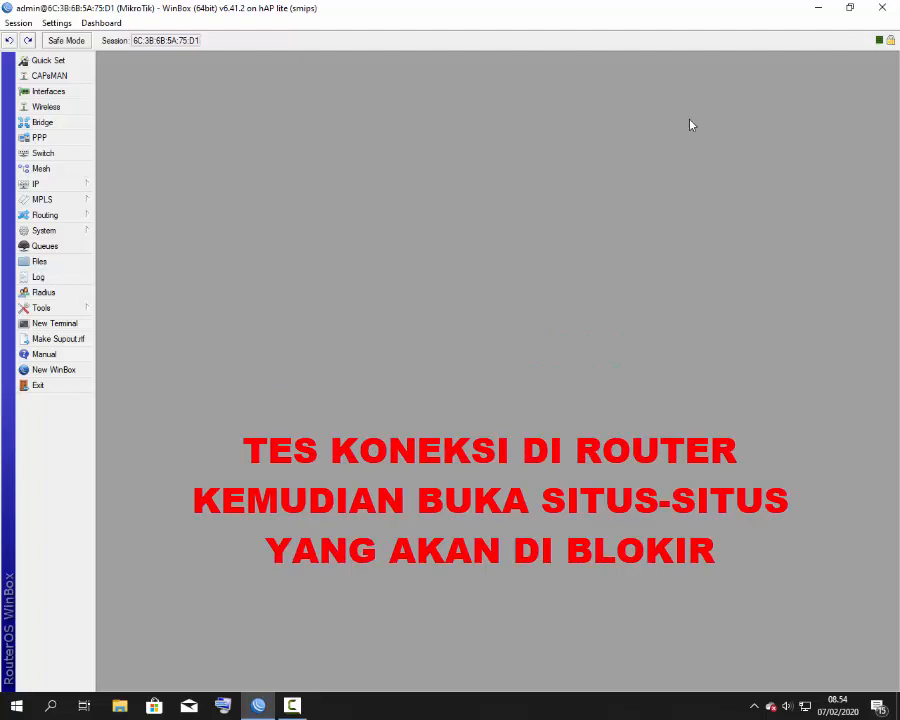
click(880, 9)
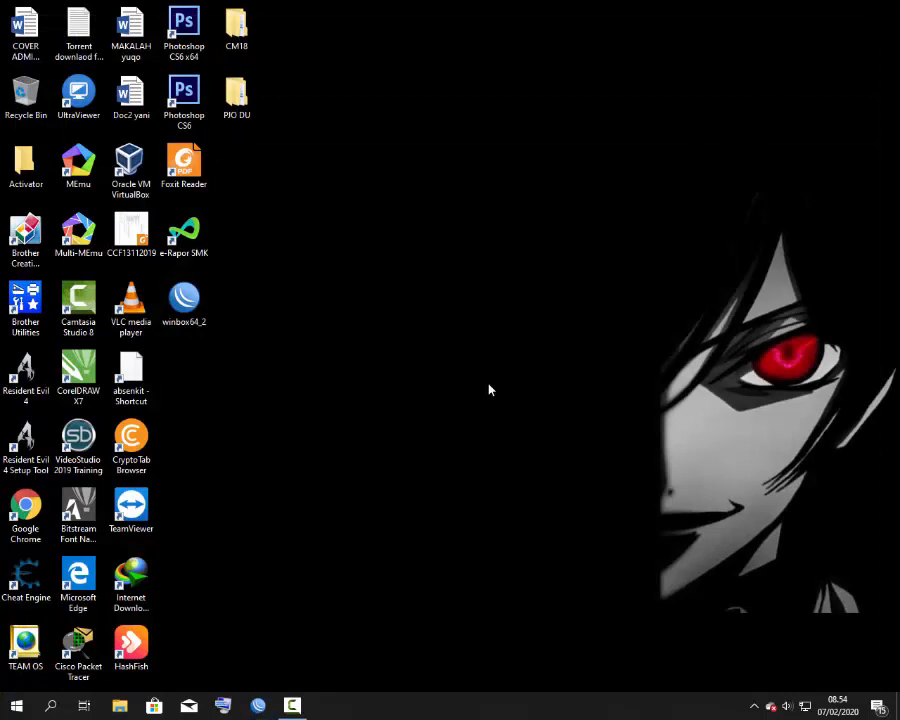
- Switch to Google Chrome, search Google for facebook and open the Facebook login page
double_click(27, 516)
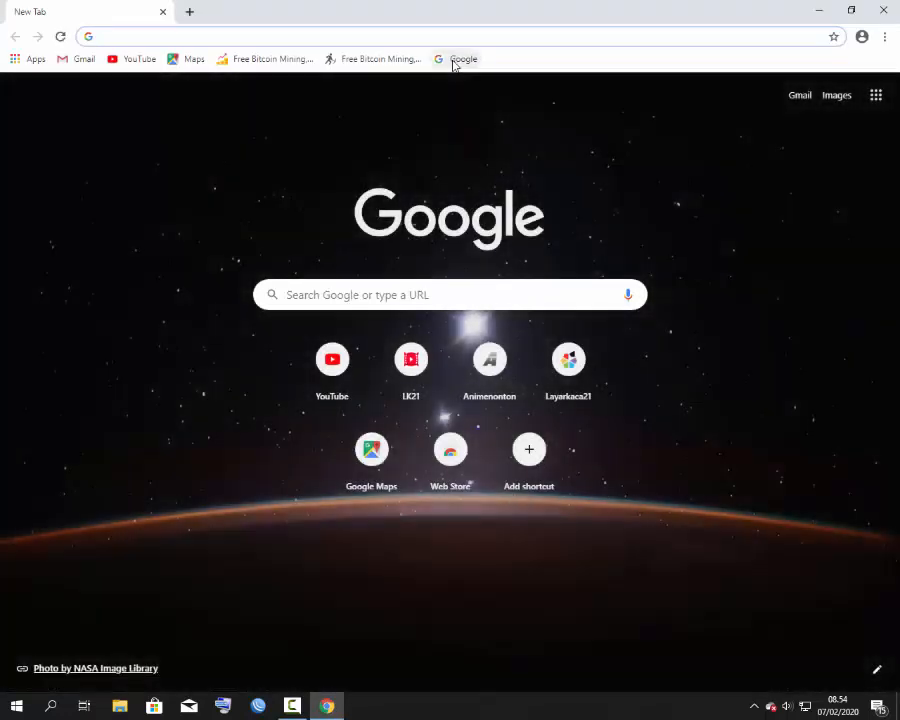
click(455, 60)
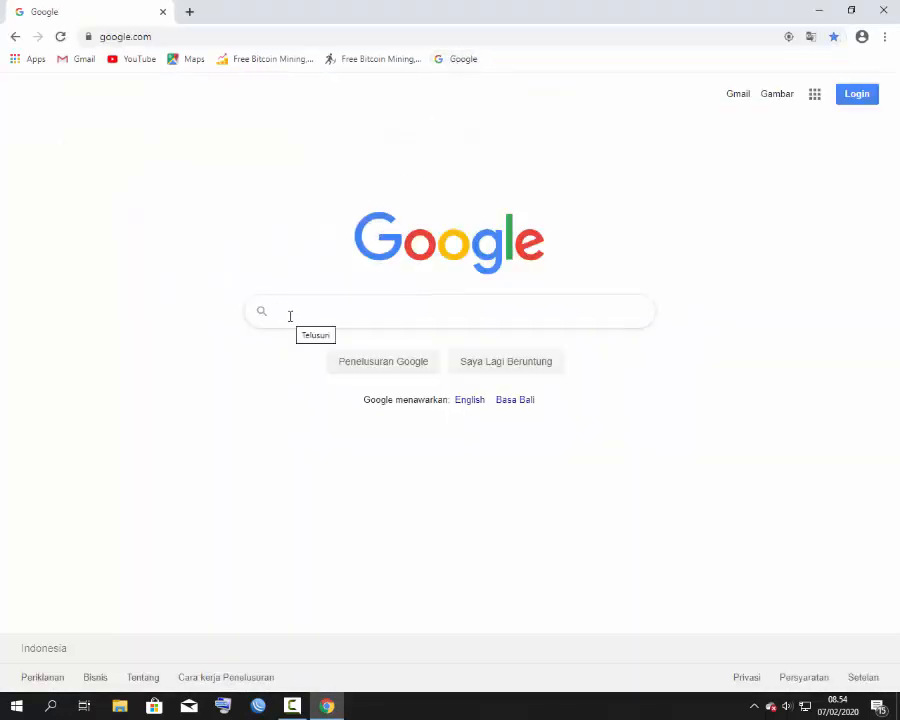
text(fac)
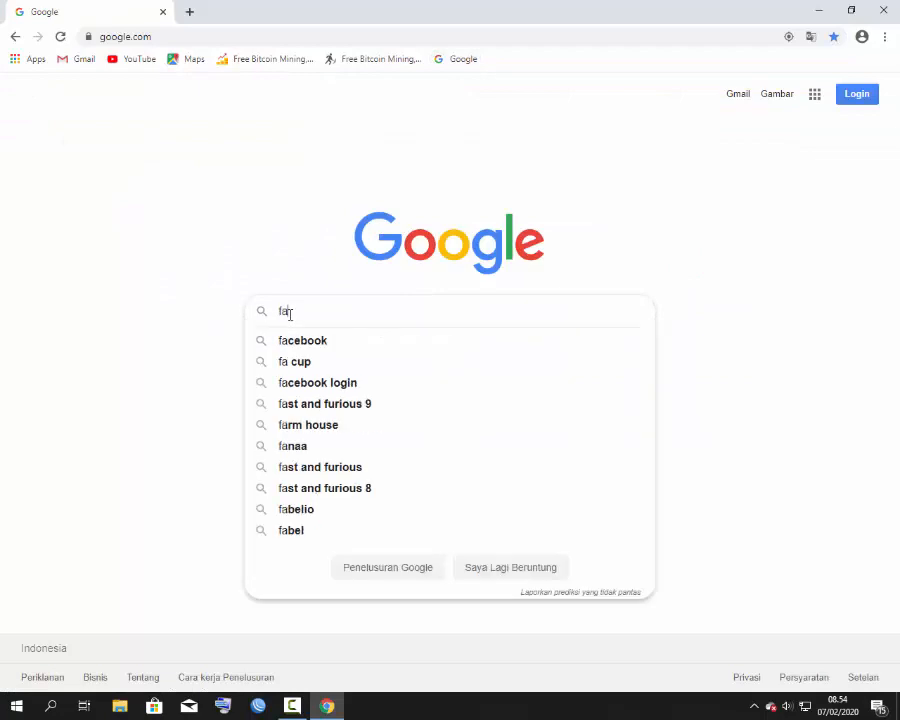
click(319, 341)
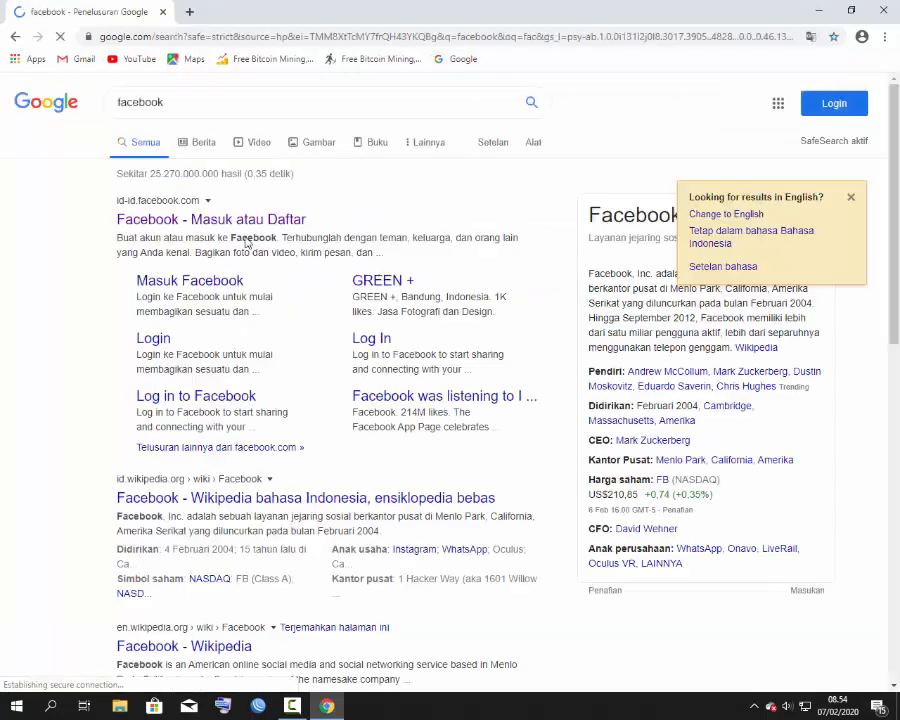
click(217, 220)
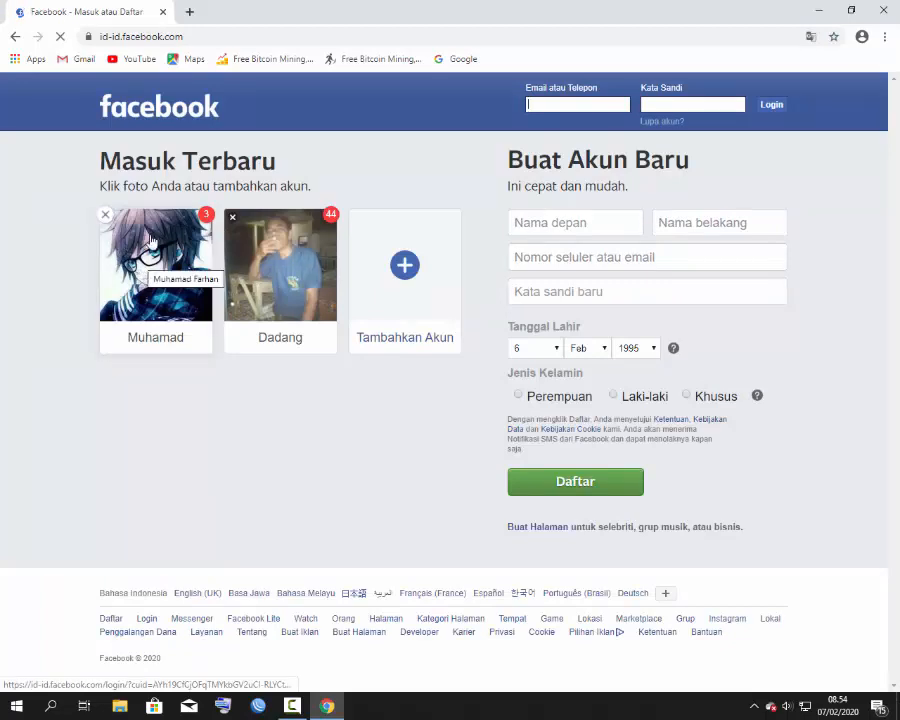
- Search Google for youtube in a new browser tab and open the YouTube home page
click(189, 12)
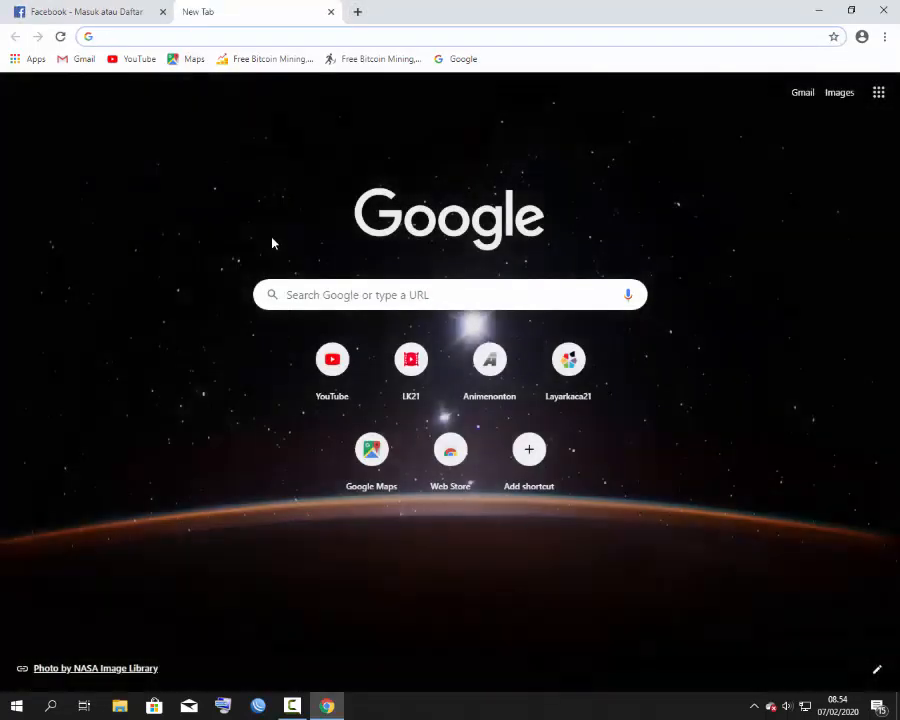
click(466, 58)
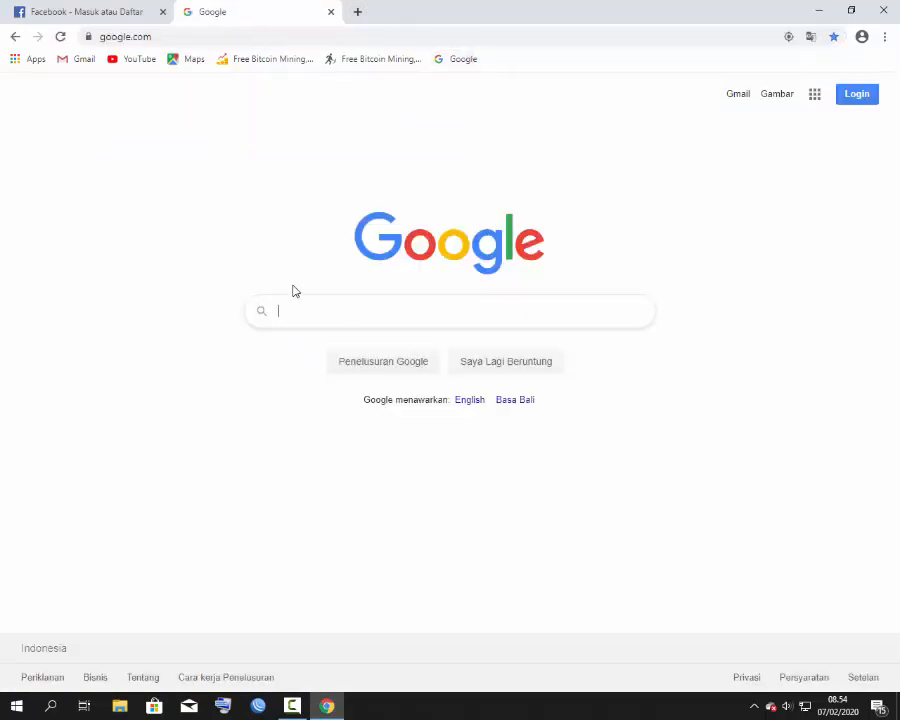
text(yo)
click(320, 339)
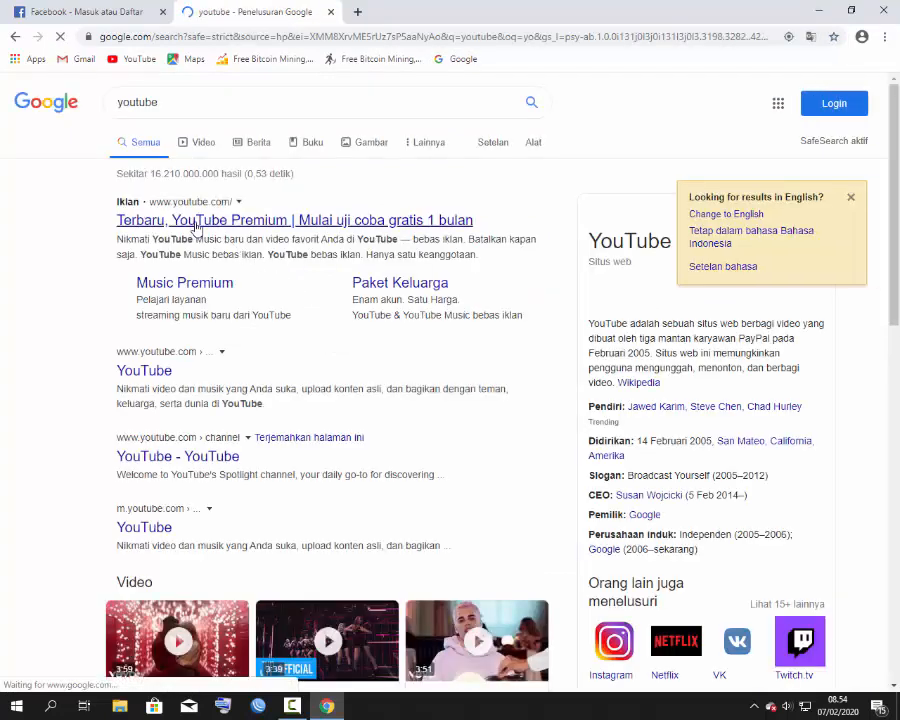
click(196, 226)
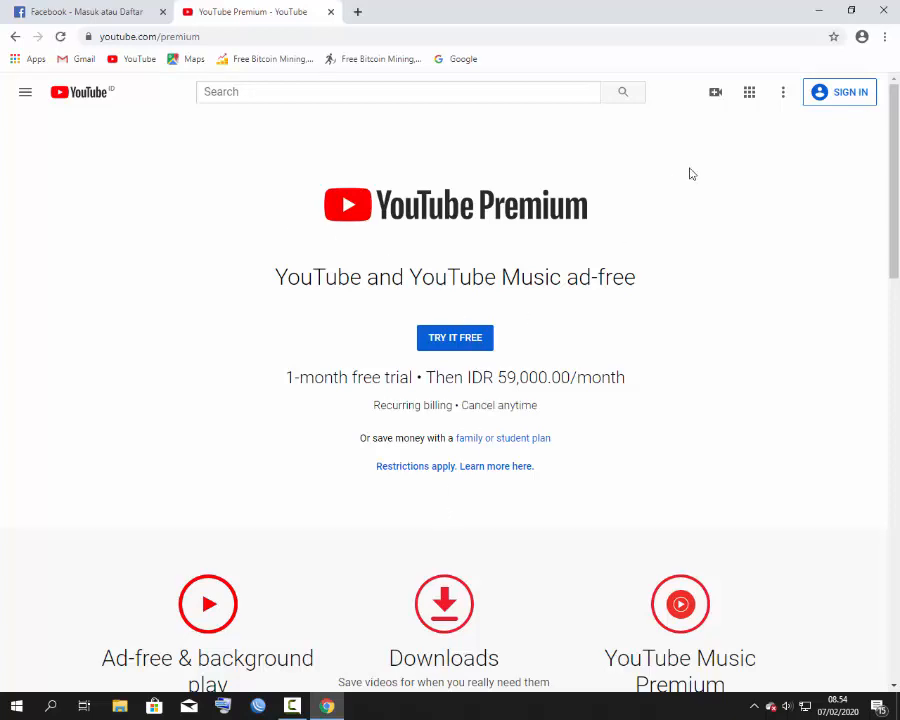
click(86, 101)
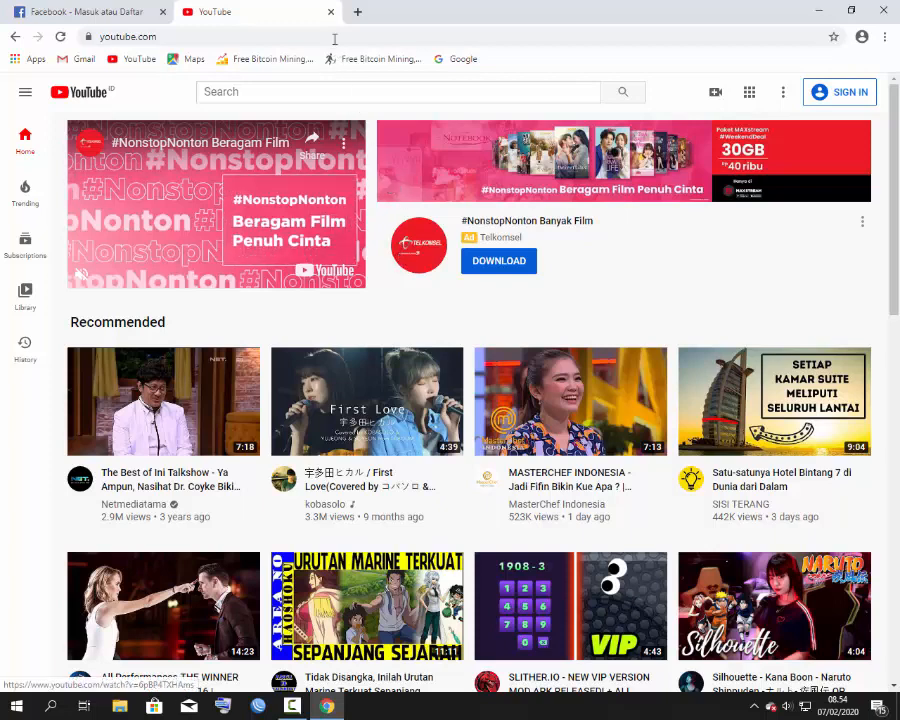
- Search Google for instagram in a new browser tab and open the Instagram home page
click(357, 12)
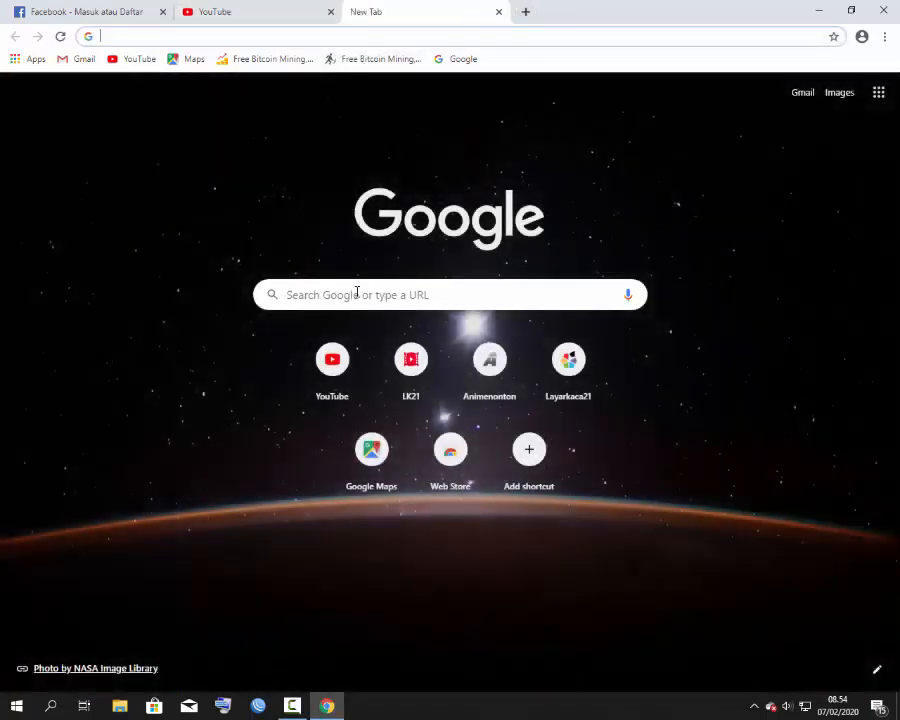
click(358, 291)
text(in)
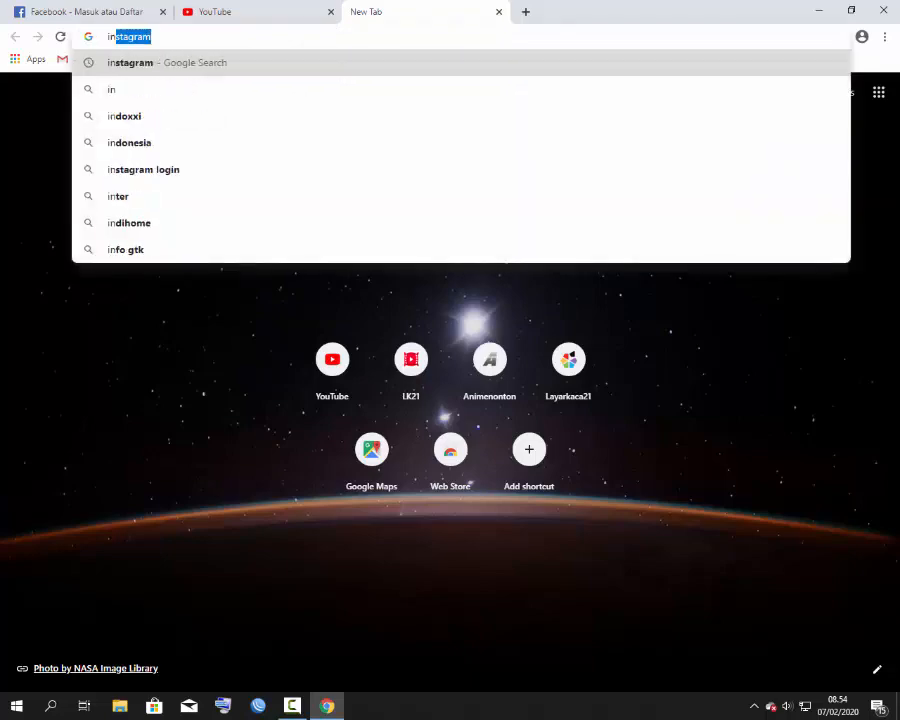
click(141, 66)
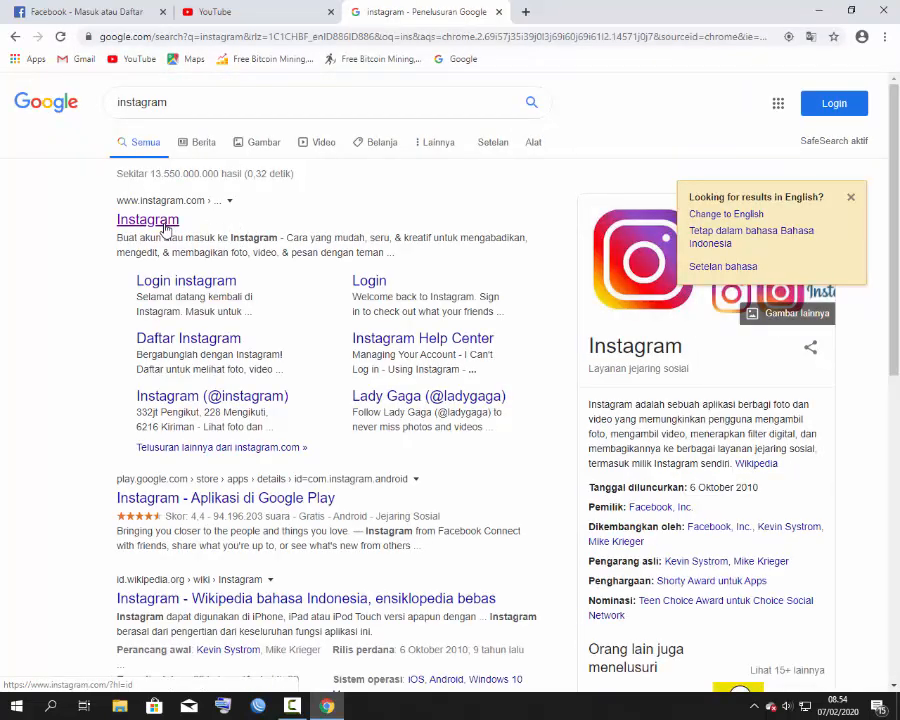
click(166, 225)
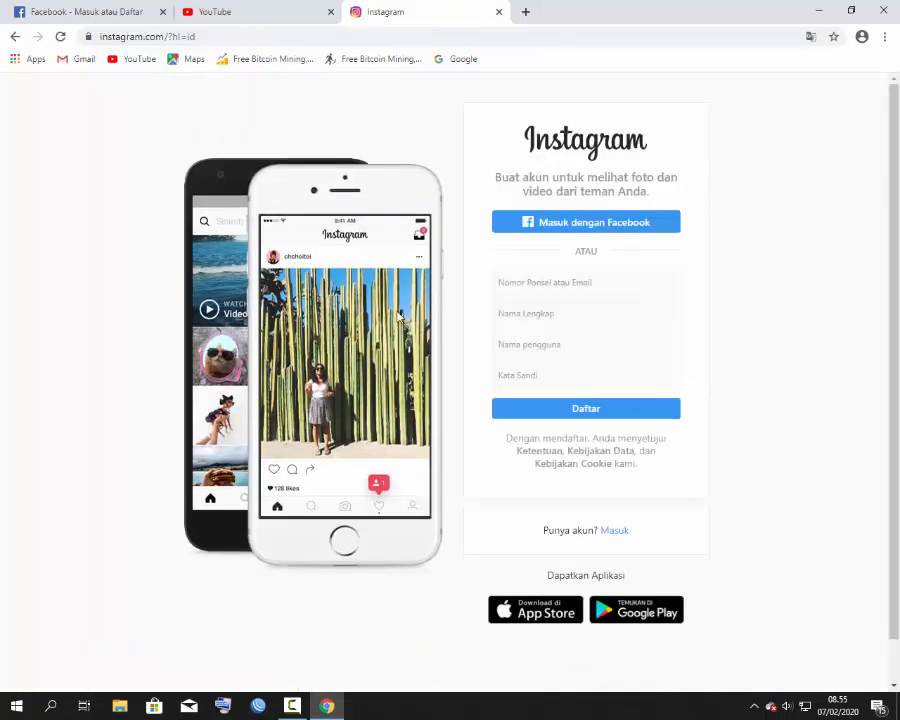
- Search Google for twitter in another new browser tab and open the Twitter login page
click(526, 12)
click(462, 58)
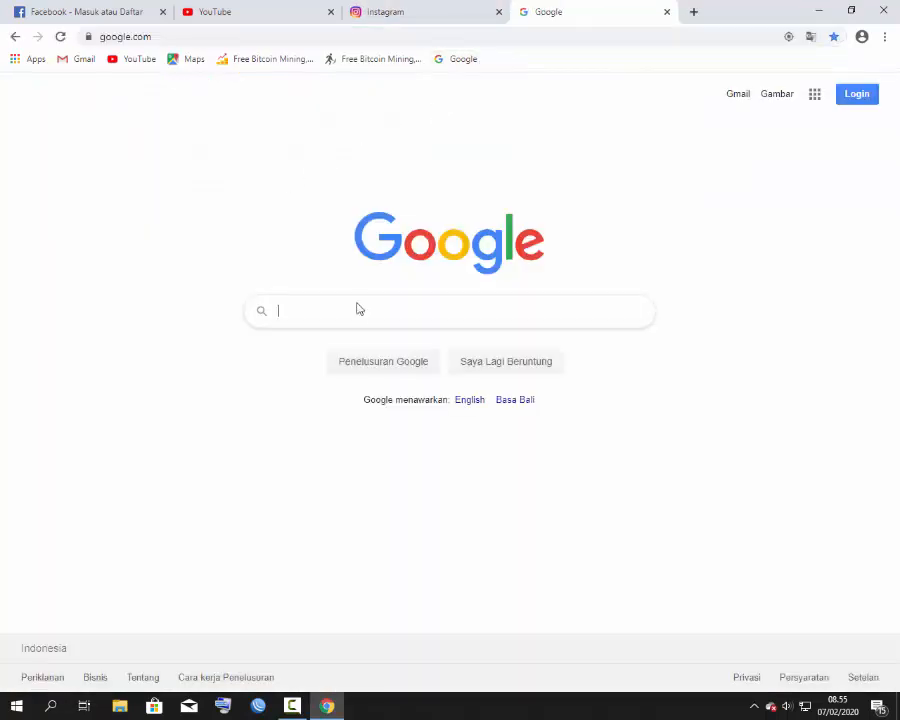
text(tw)
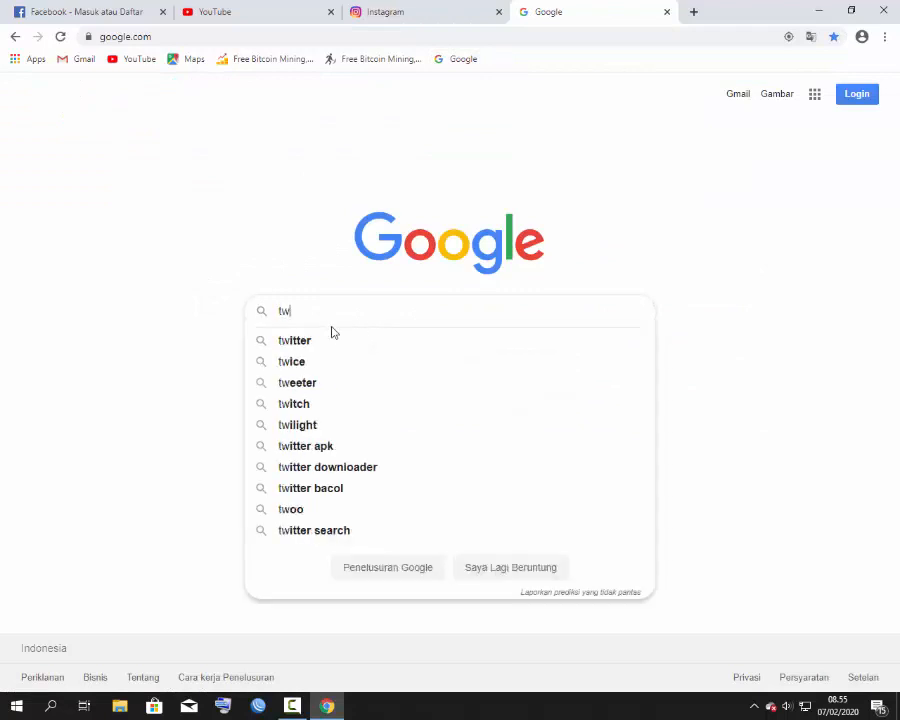
click(331, 339)
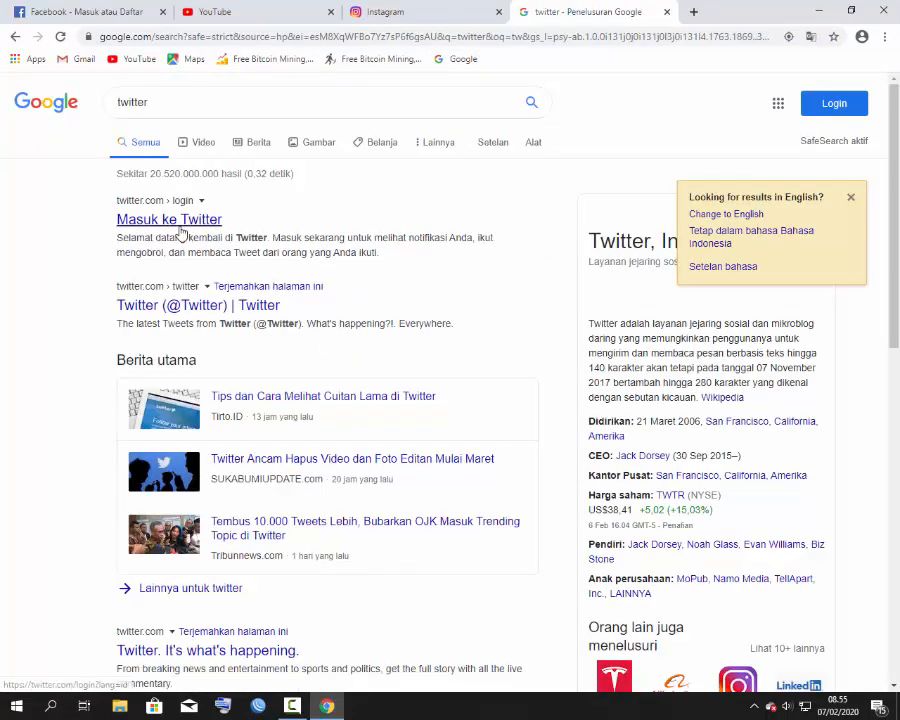
click(180, 220)
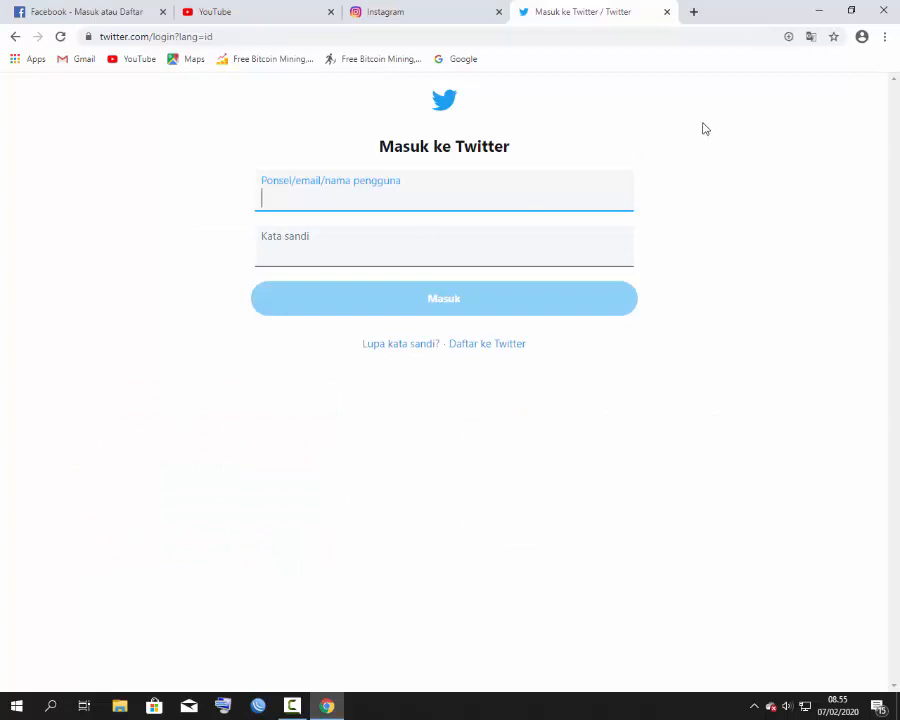
- Minimize the browser, switch to WinBox and connect to the discovered MikroTik router
click(884, 38)
click(882, 37)
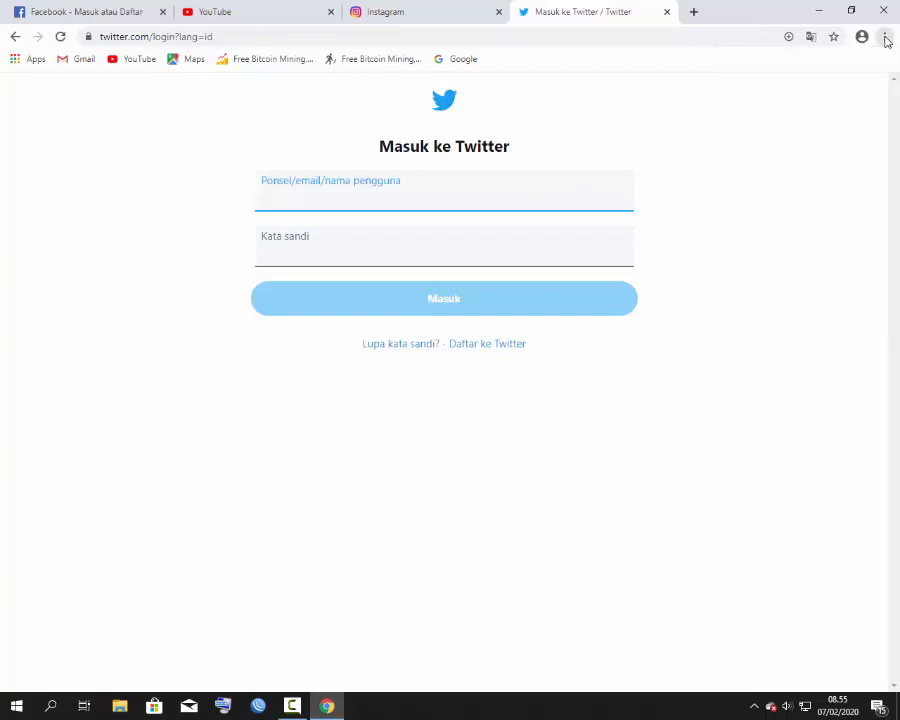
click(822, 11)
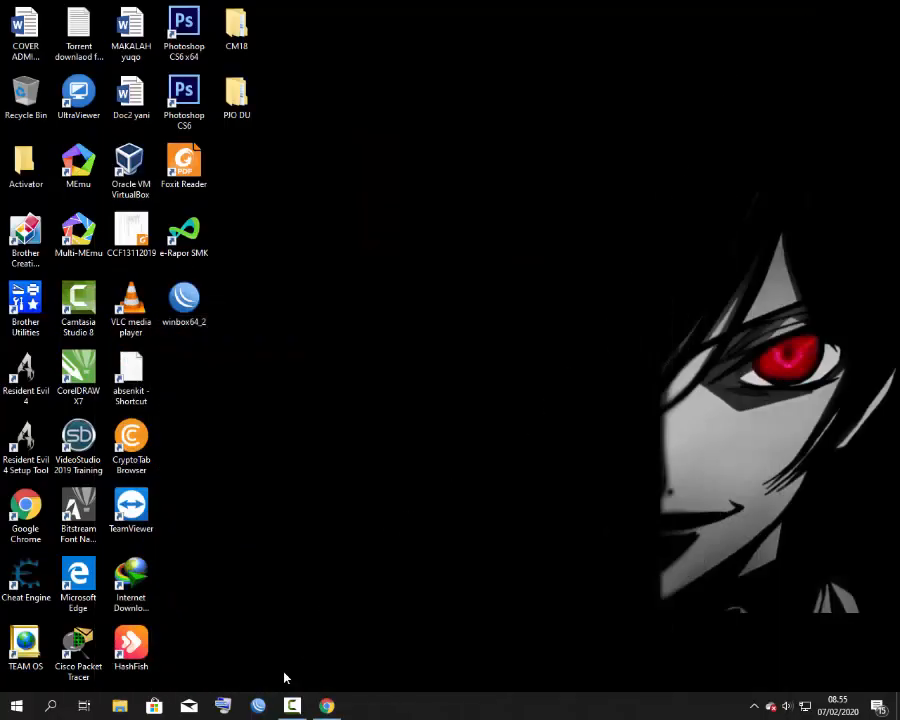
click(260, 707)
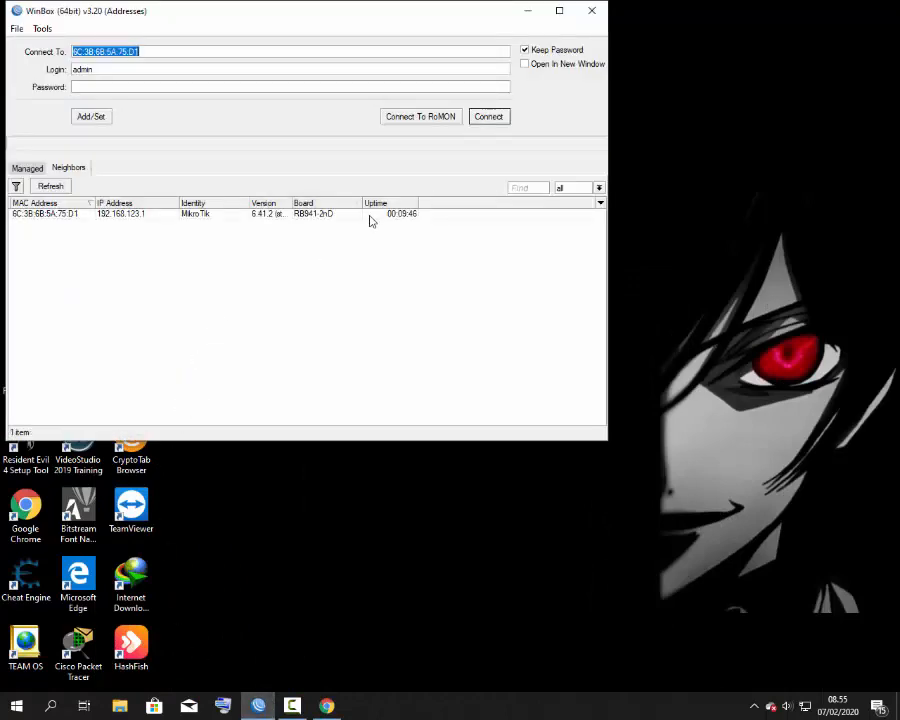
click(62, 215)
click(489, 117)
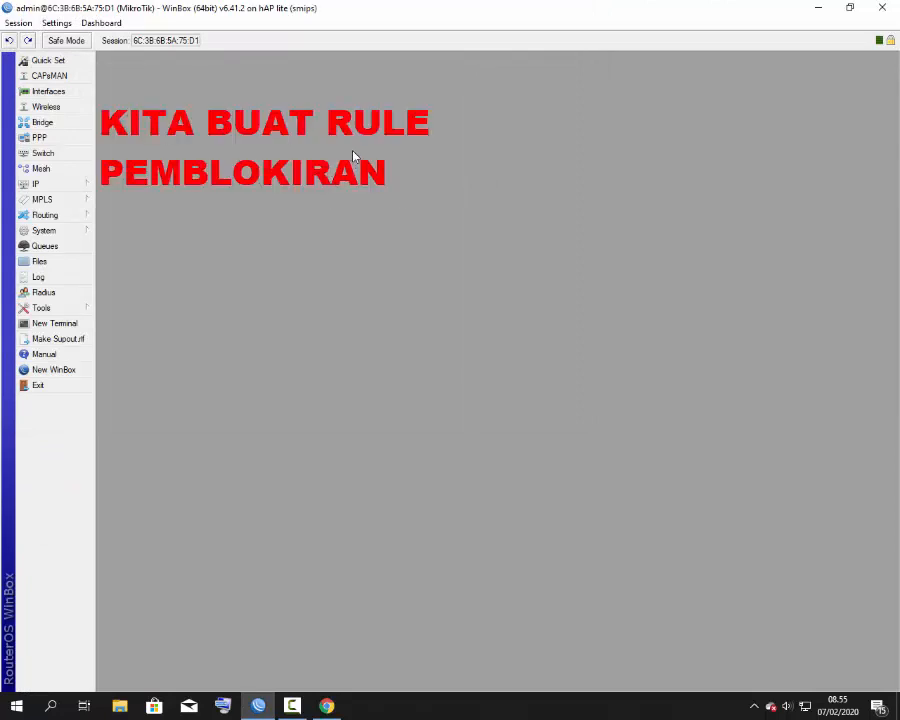
- Add a new Layer7 protocol in the IP firewall and name it Block Website
click(78, 185)
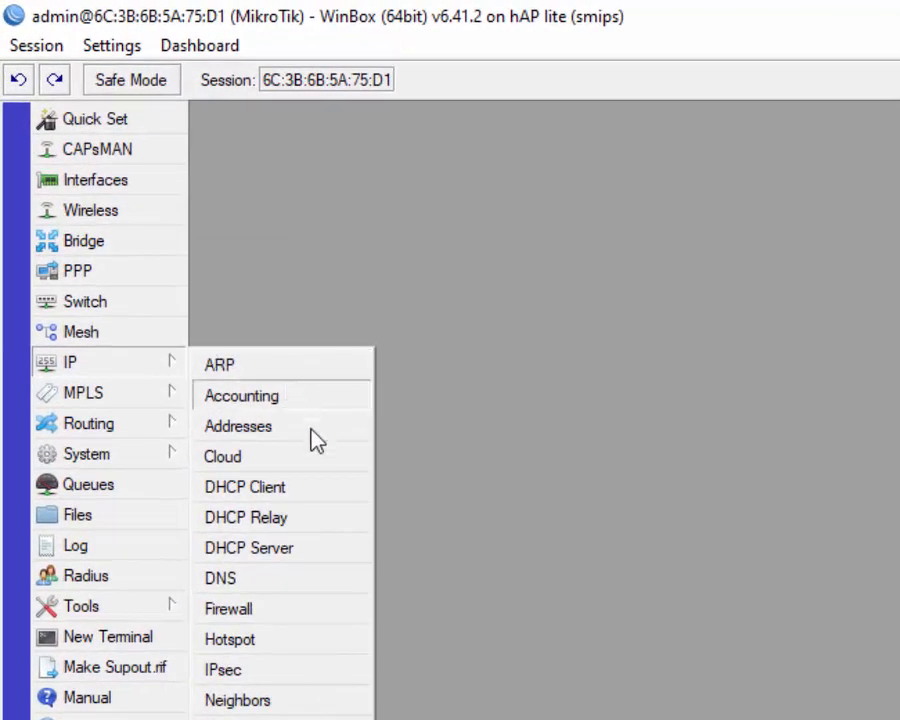
click(315, 611)
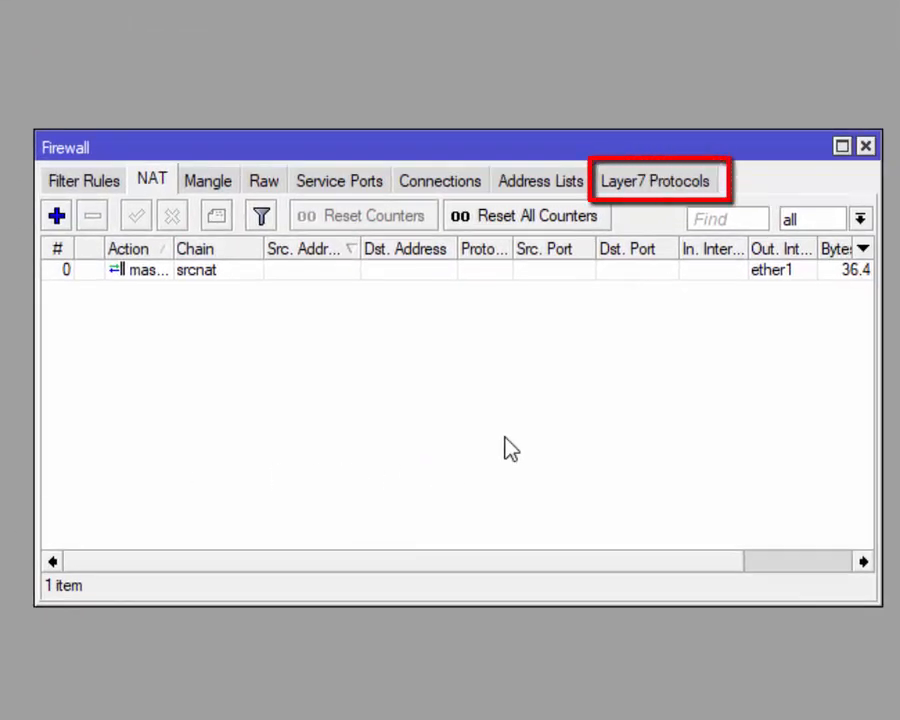
click(679, 185)
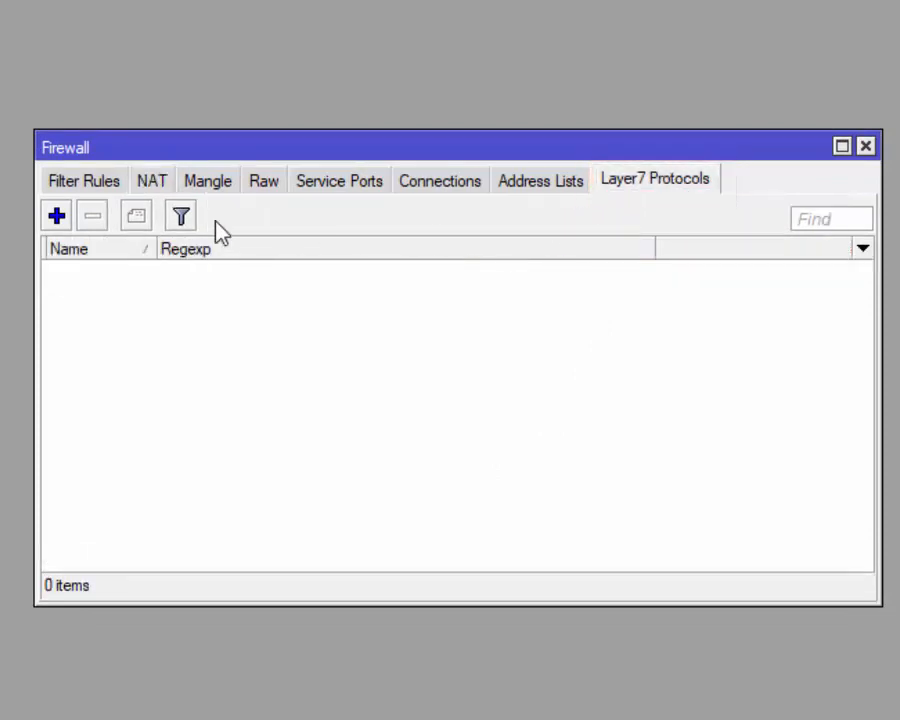
click(57, 216)
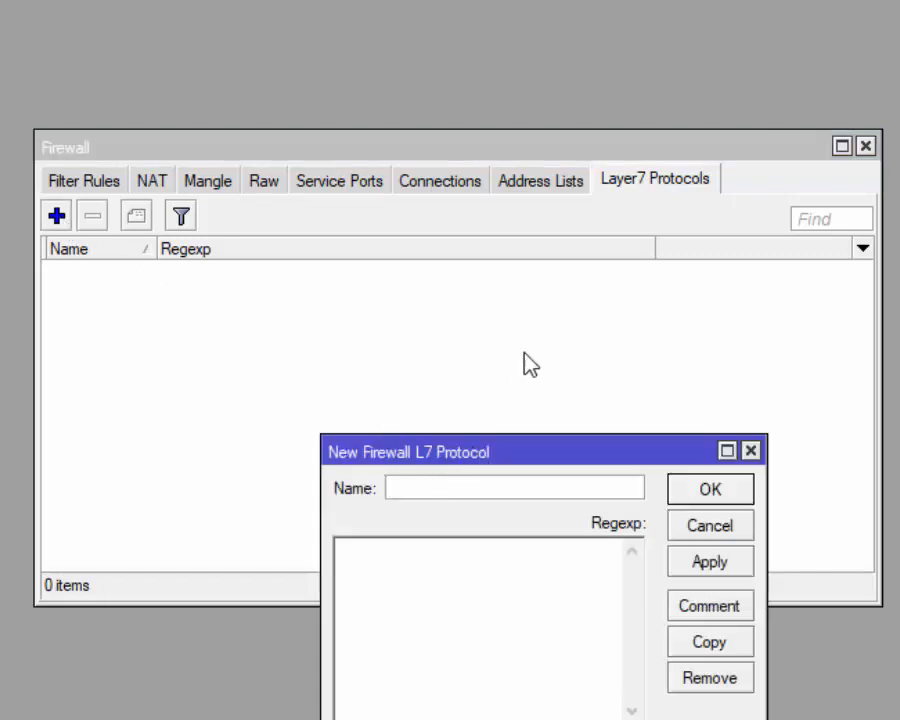
text(Block Website)
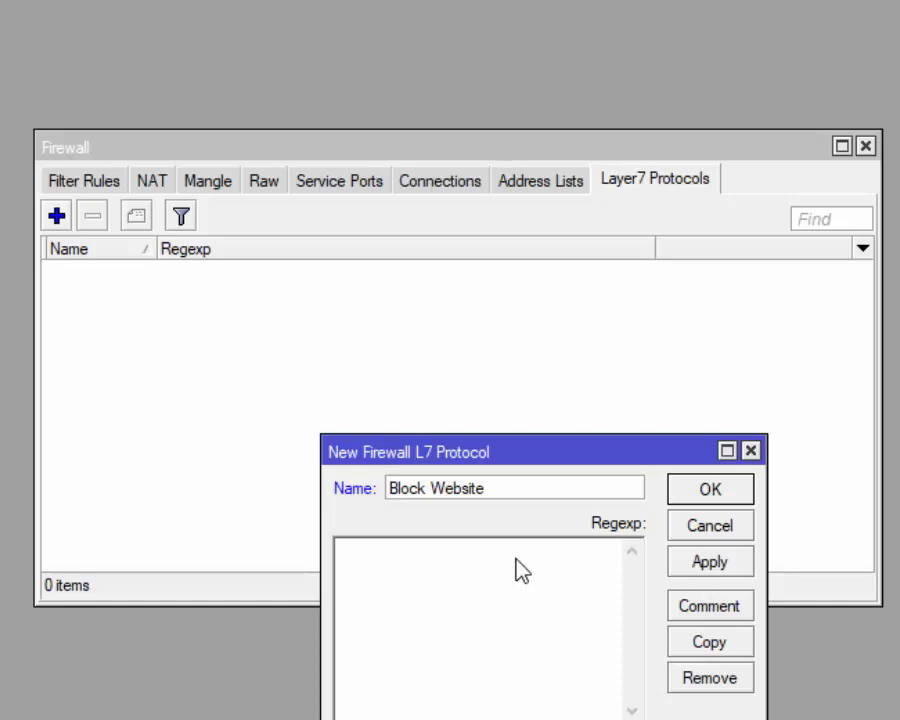
- Enter the Layer7 protocol's regexp as ^.*(facebook.com|instagram.com|twiter.com|youtube.com)
text(^.)
text(*)
text(()
text(faceb)
text(ook.c)
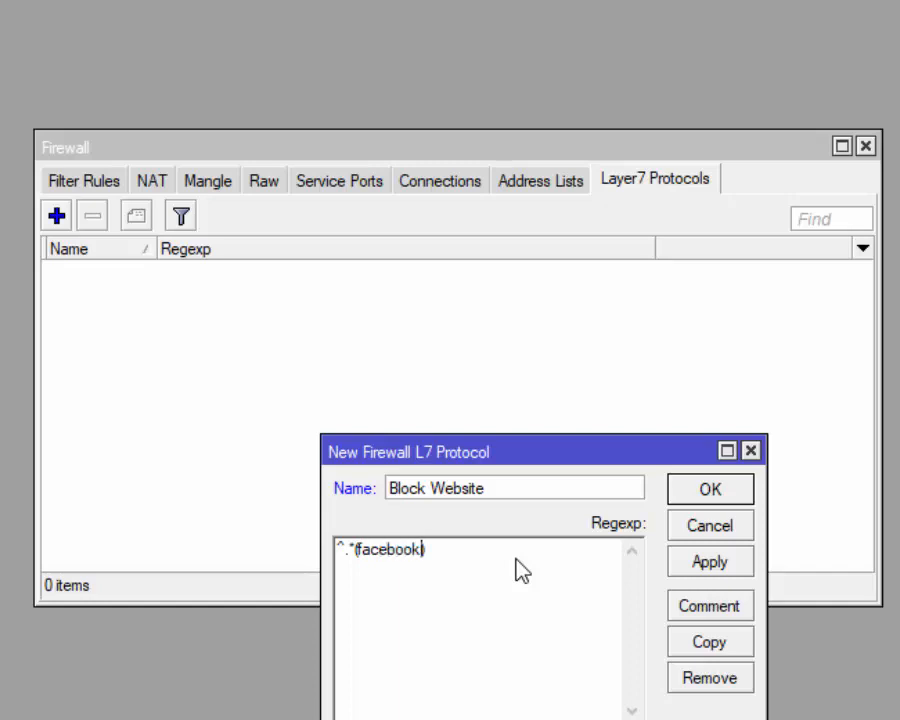
text(om))
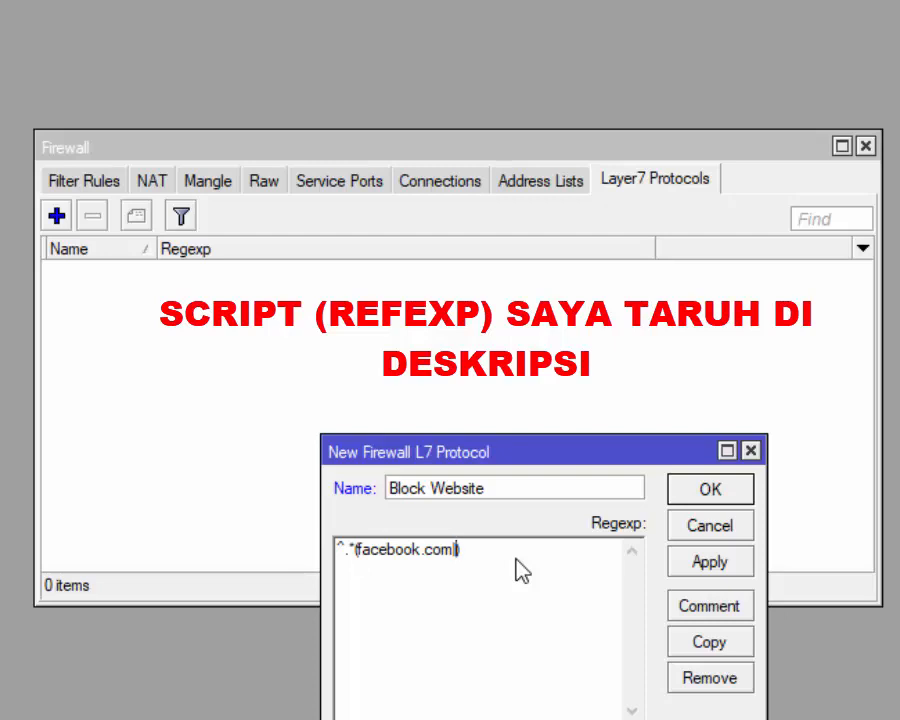
text(|instagram.com|tw)
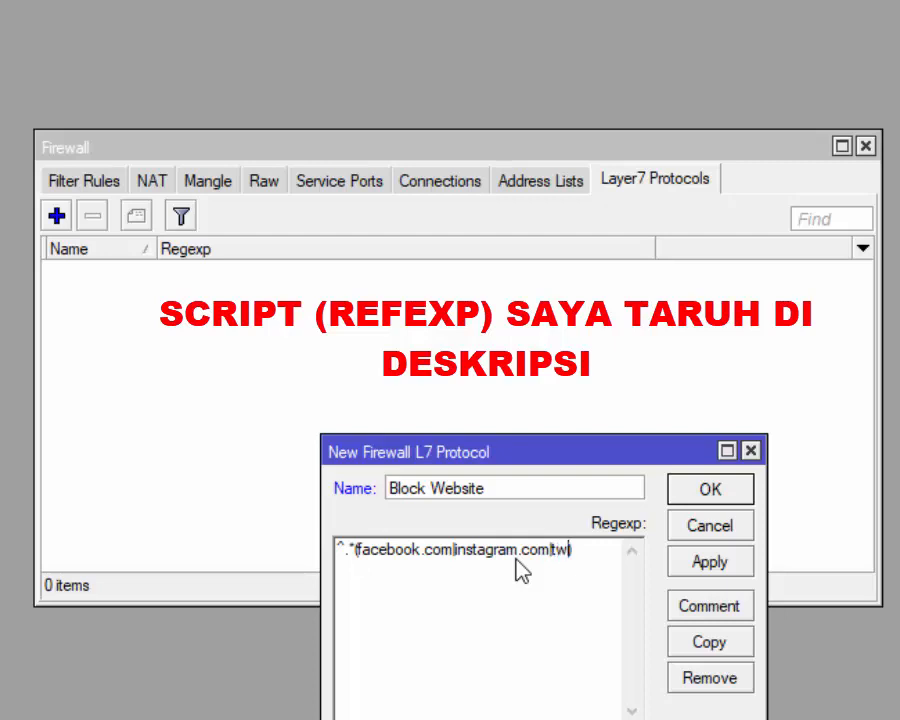
text(iter.com)
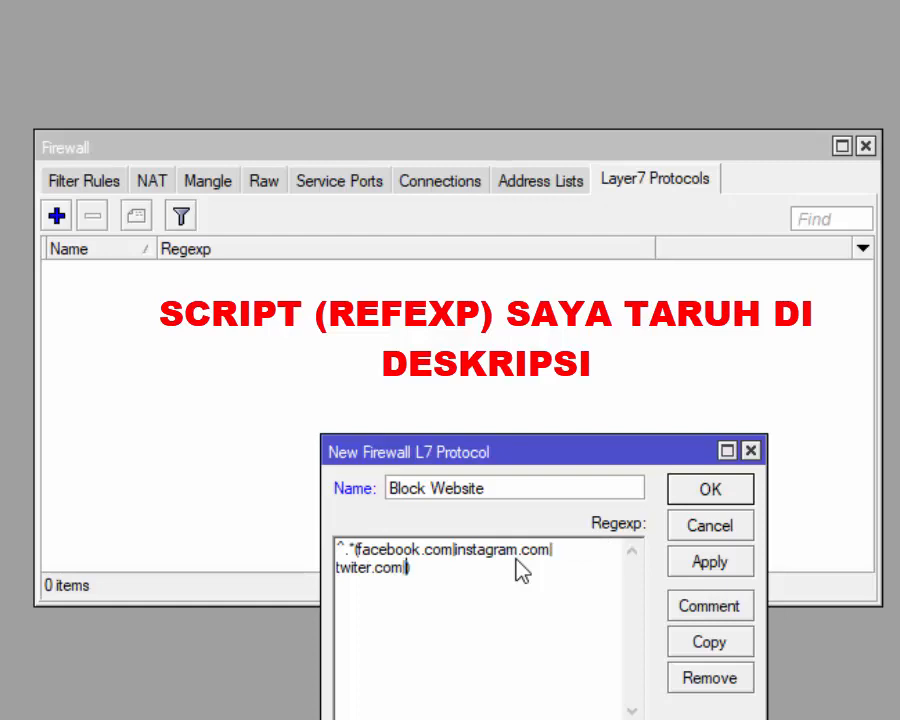
text(|youtube.com)
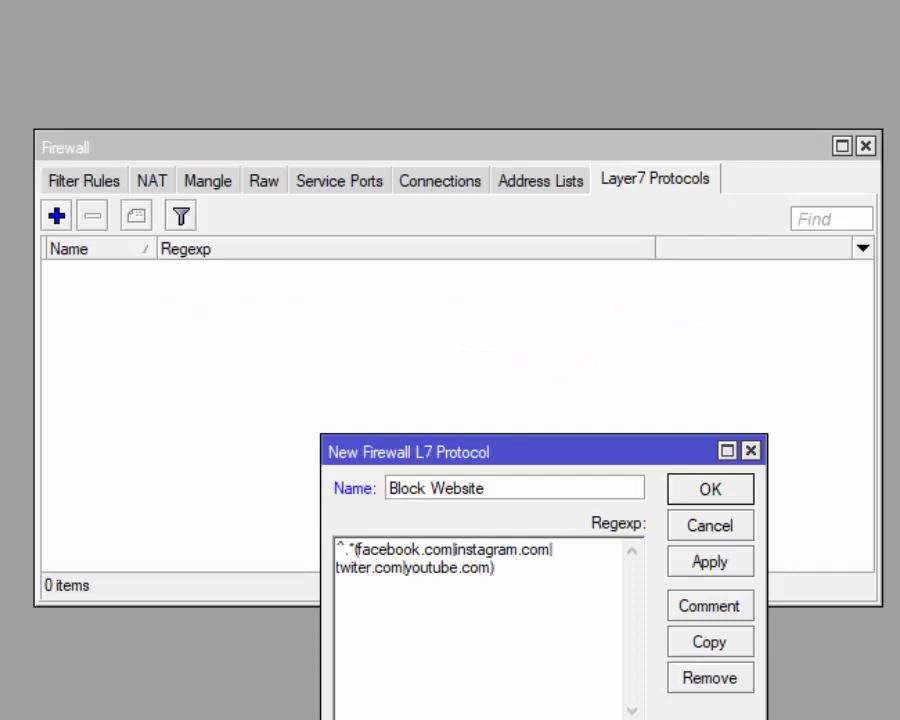
- Correct the misspelled domain in the regexp to twitter.com, append .+$ after the closing parenthesis and save the protocol
click(357, 567)
text(t)
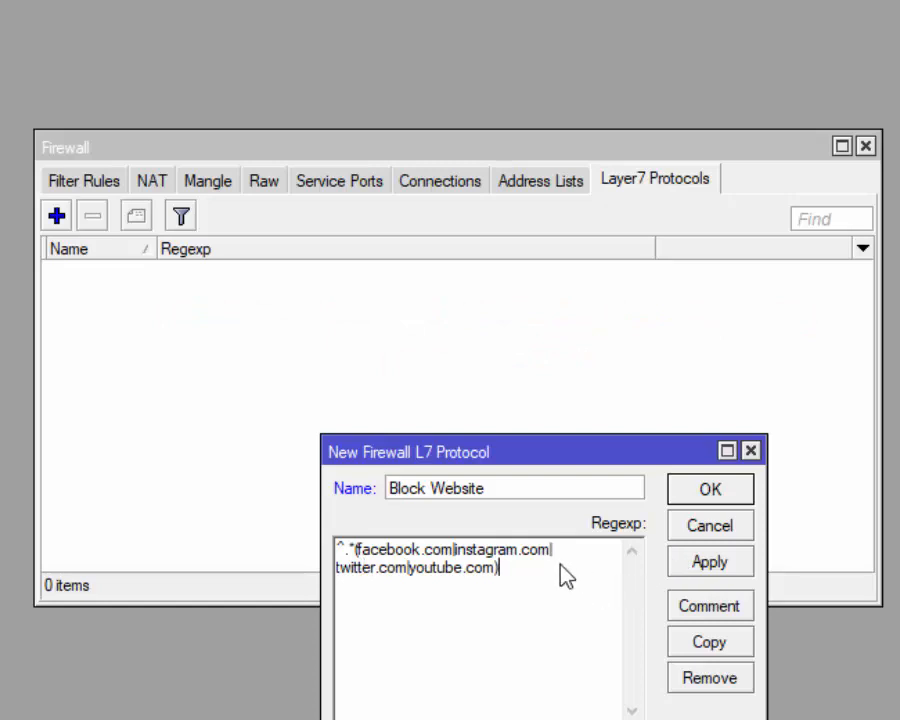
text(.+$)
click(712, 563)
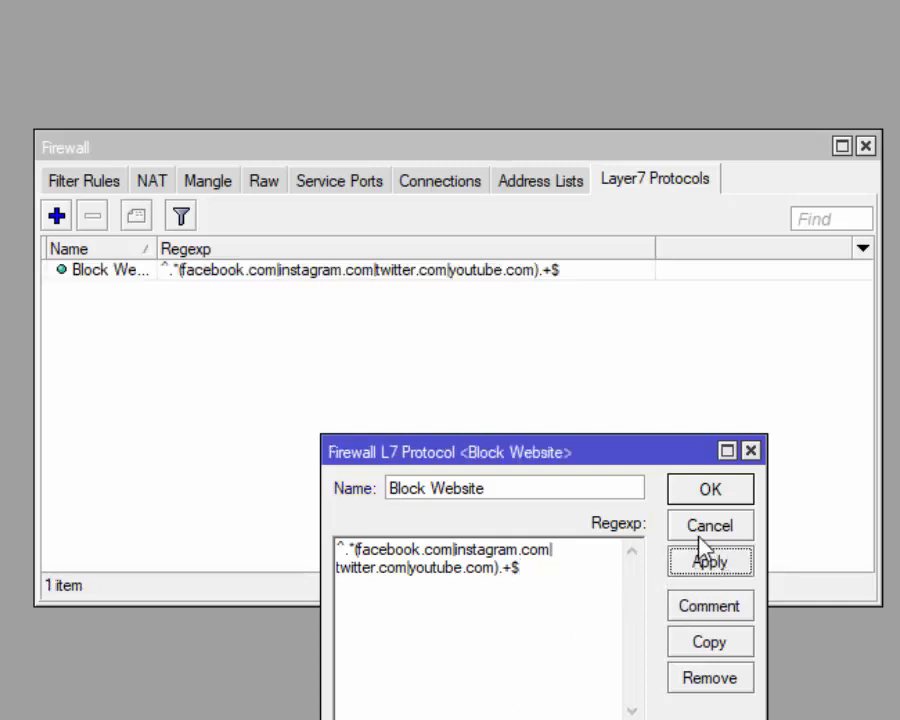
click(708, 492)
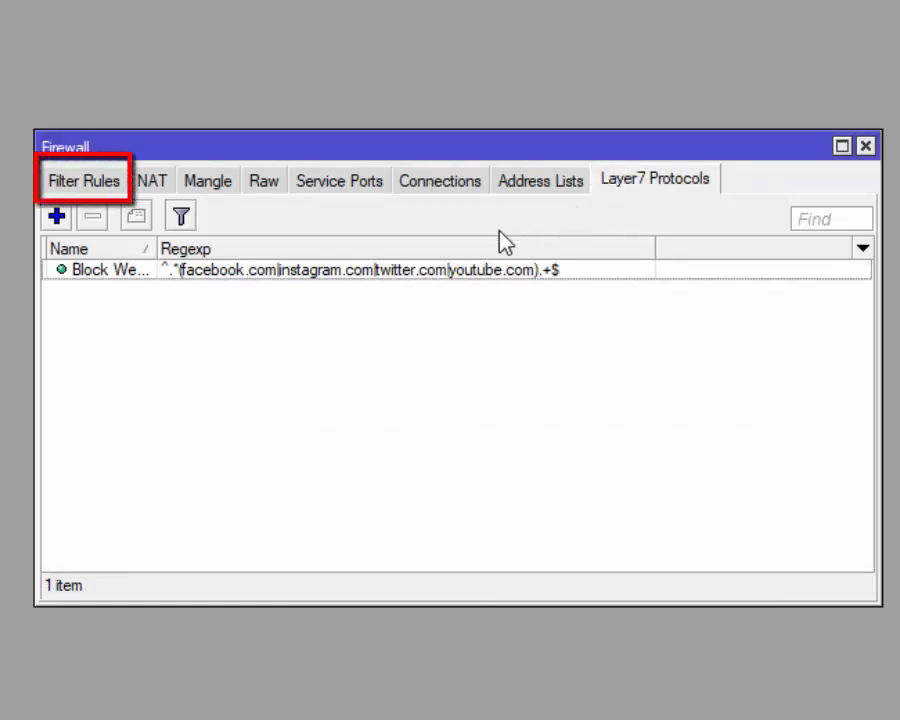
- Create a new firewall filter rule with chain forward and incoming interface ether2
click(80, 184)
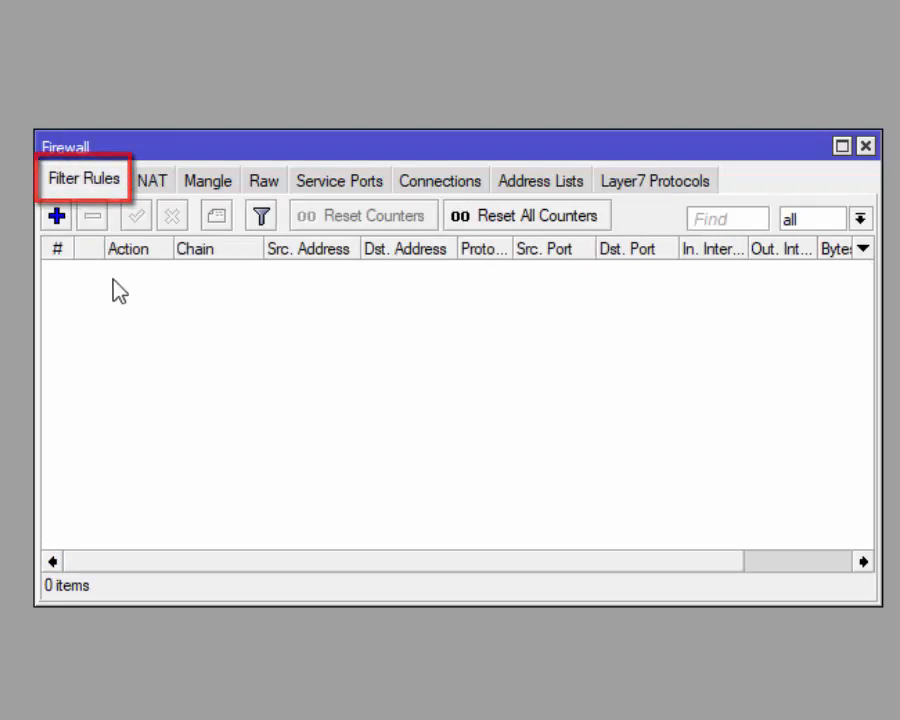
click(58, 217)
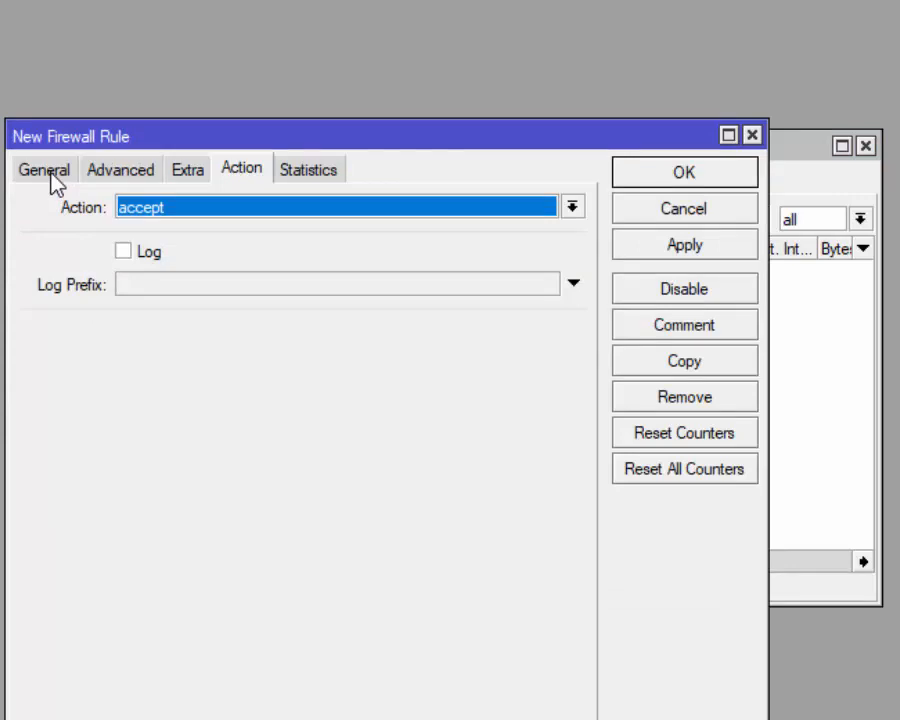
click(50, 173)
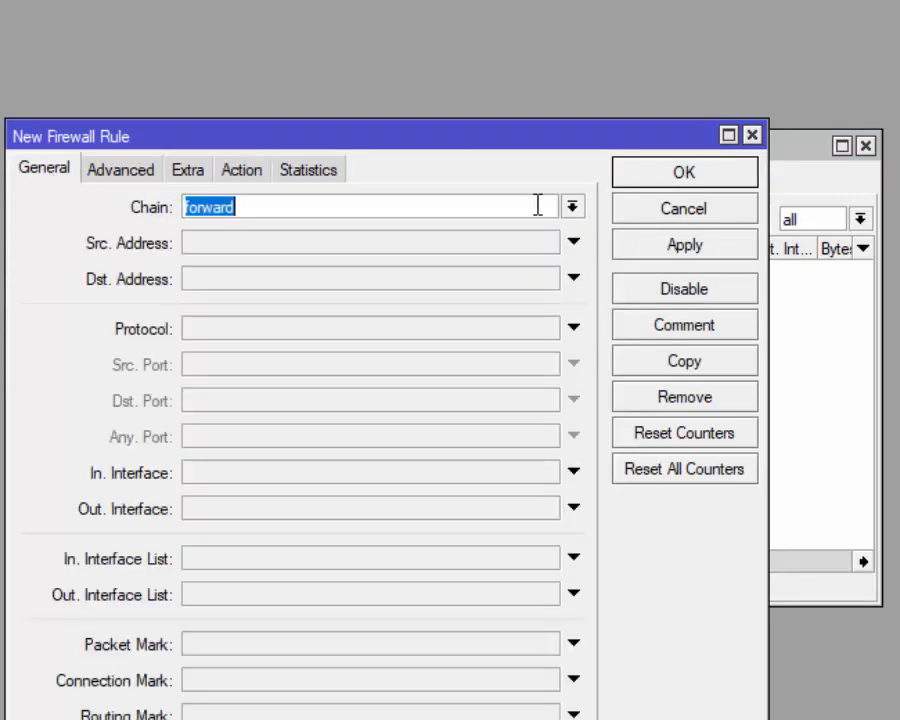
click(572, 208)
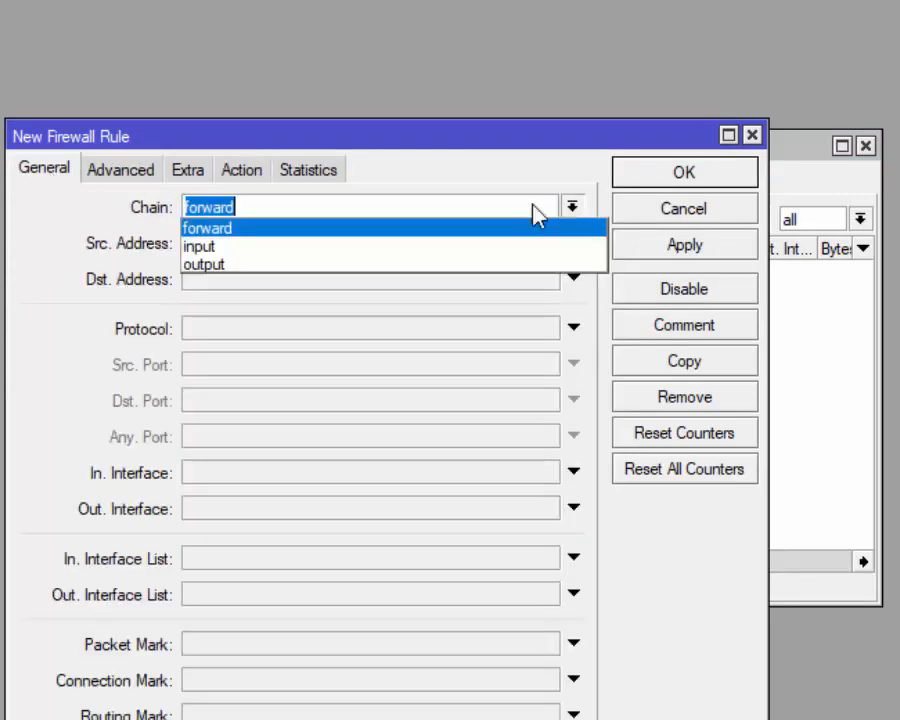
click(213, 230)
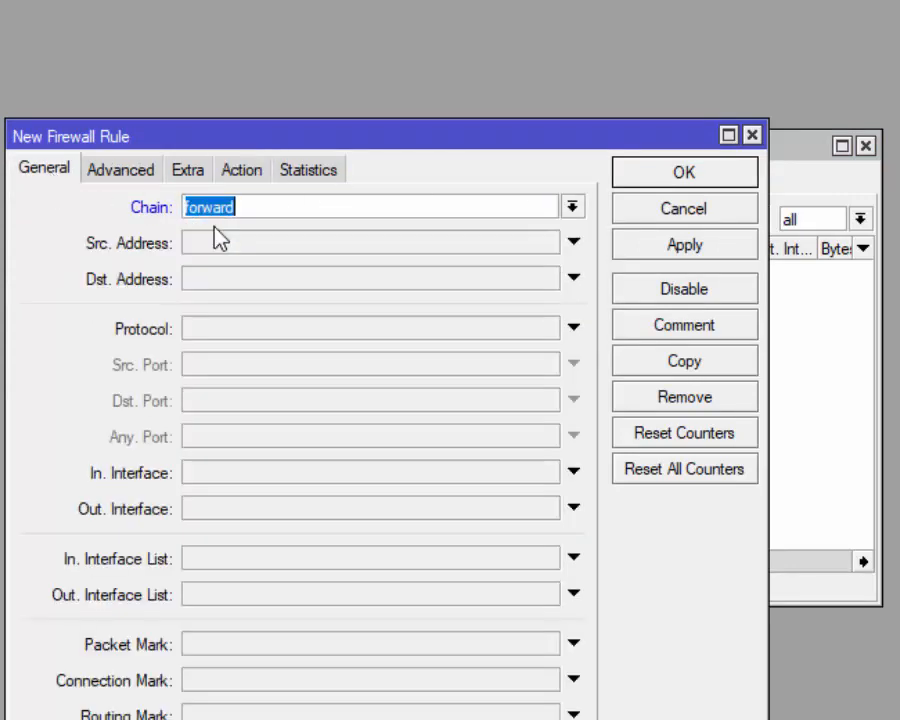
click(575, 474)
click(546, 472)
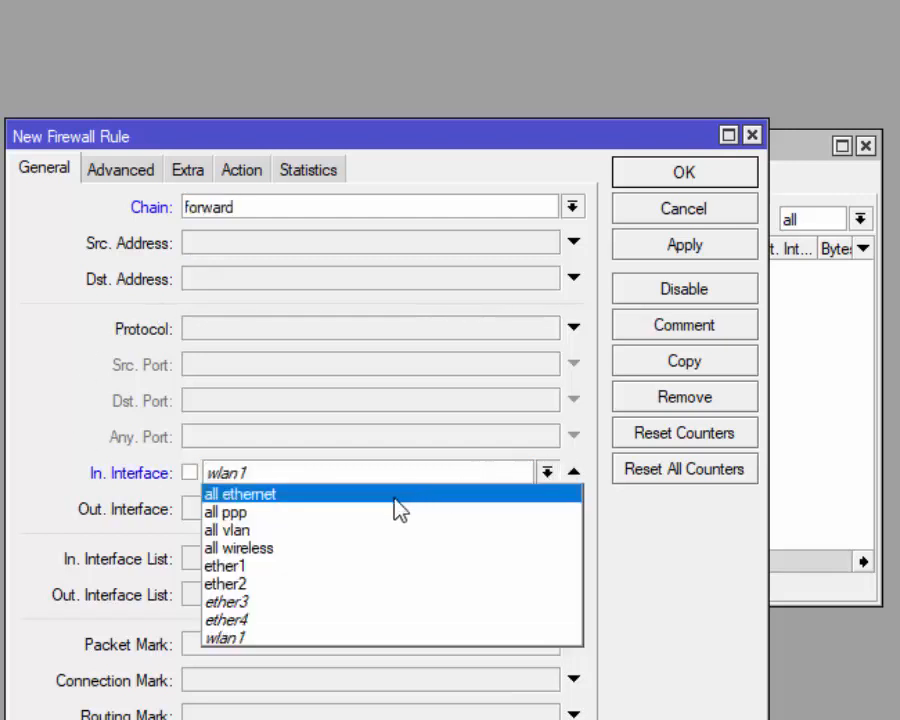
click(238, 586)
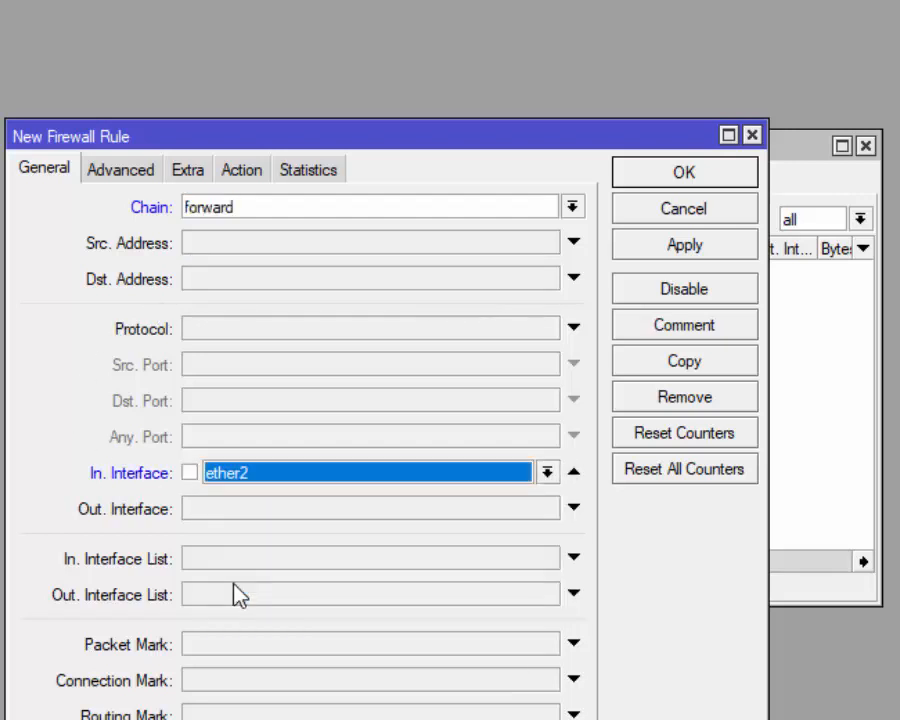
- Match the new firewall rule to the Block Website Layer7 protocol, set its action to drop, then save it and close the firewall window
click(118, 176)
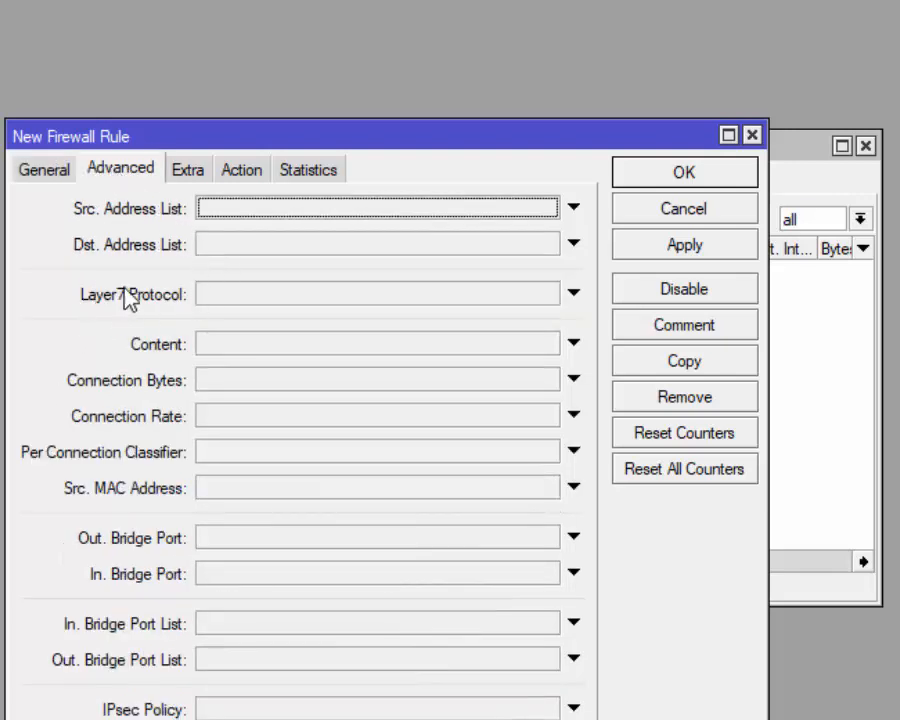
click(573, 293)
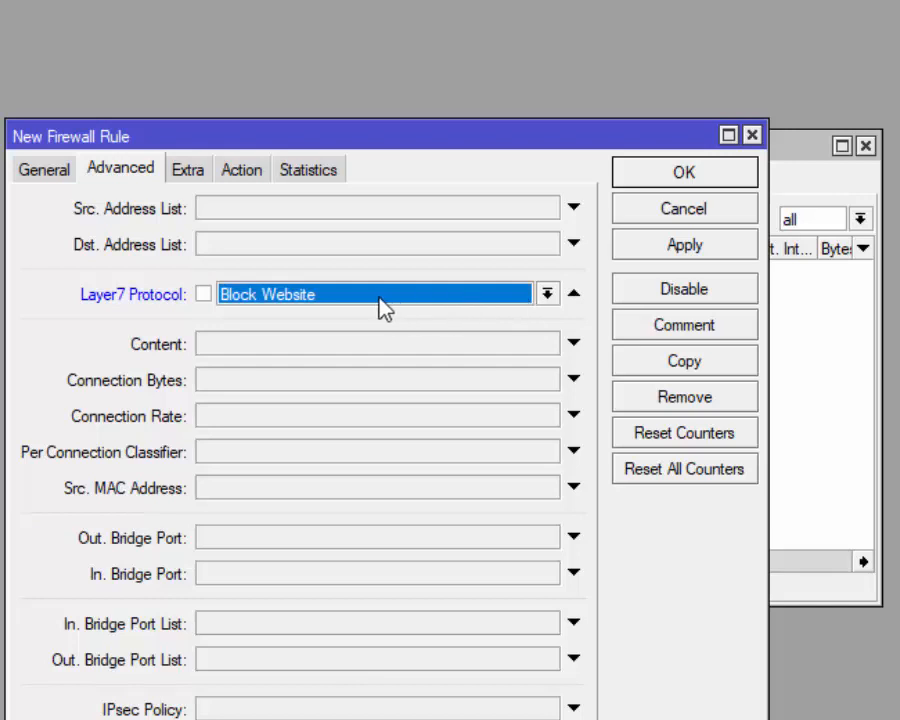
click(243, 171)
click(258, 206)
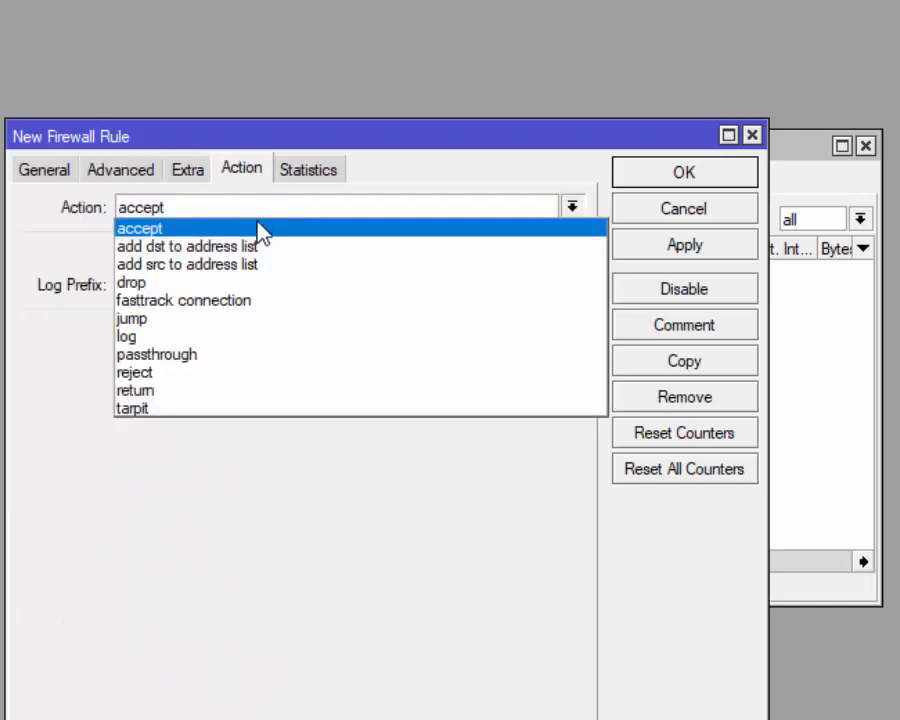
click(132, 286)
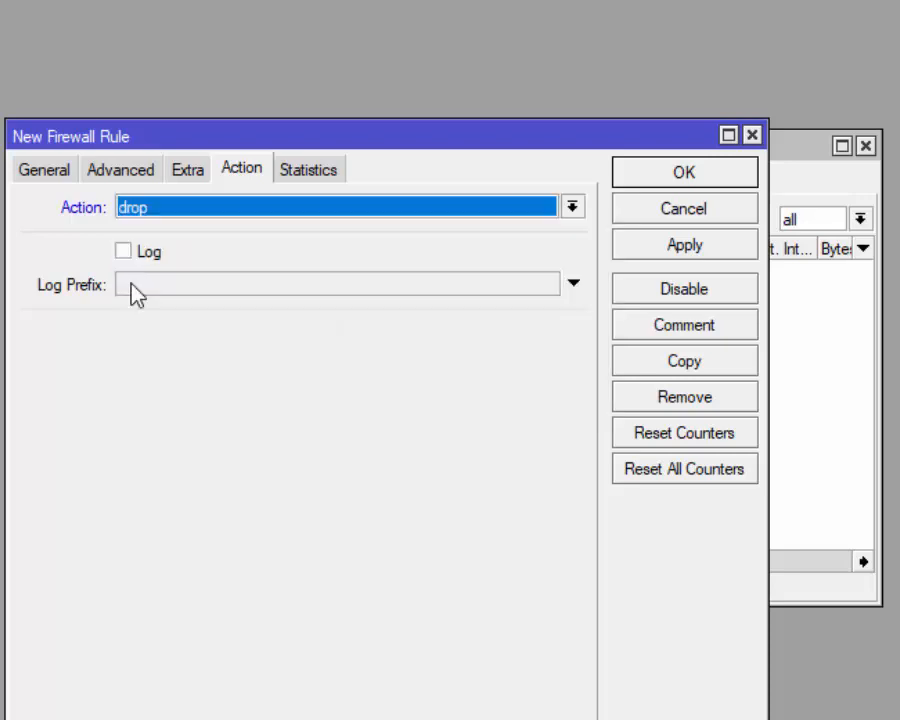
click(664, 254)
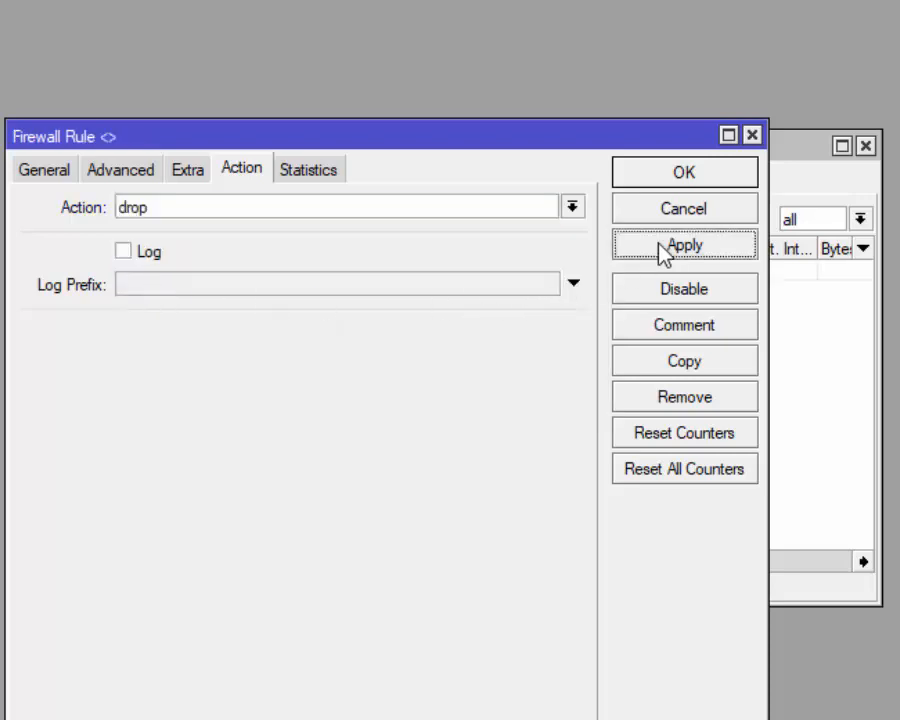
click(664, 182)
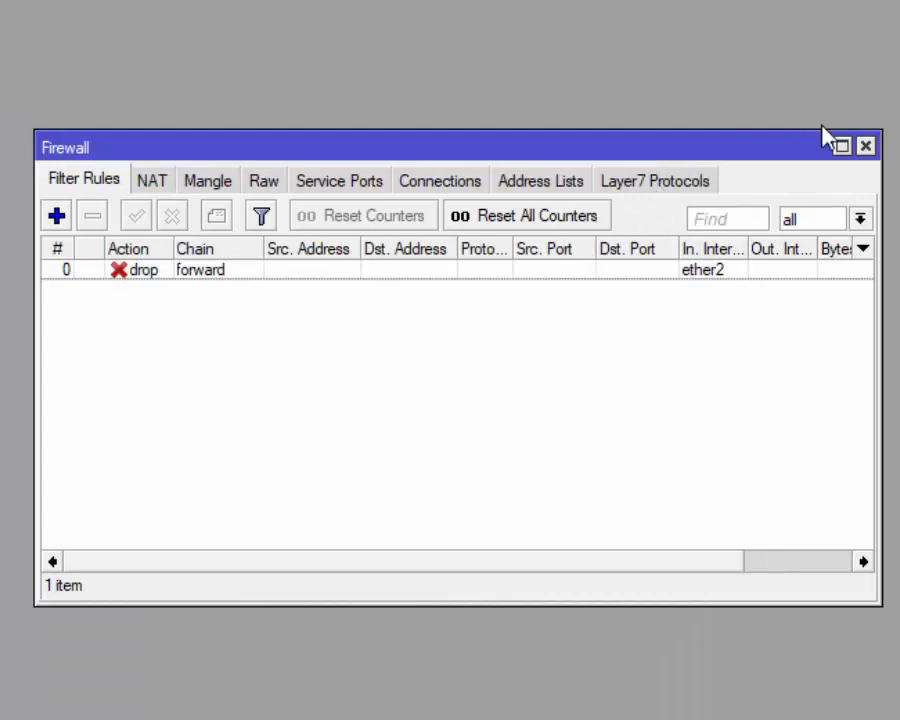
click(865, 146)
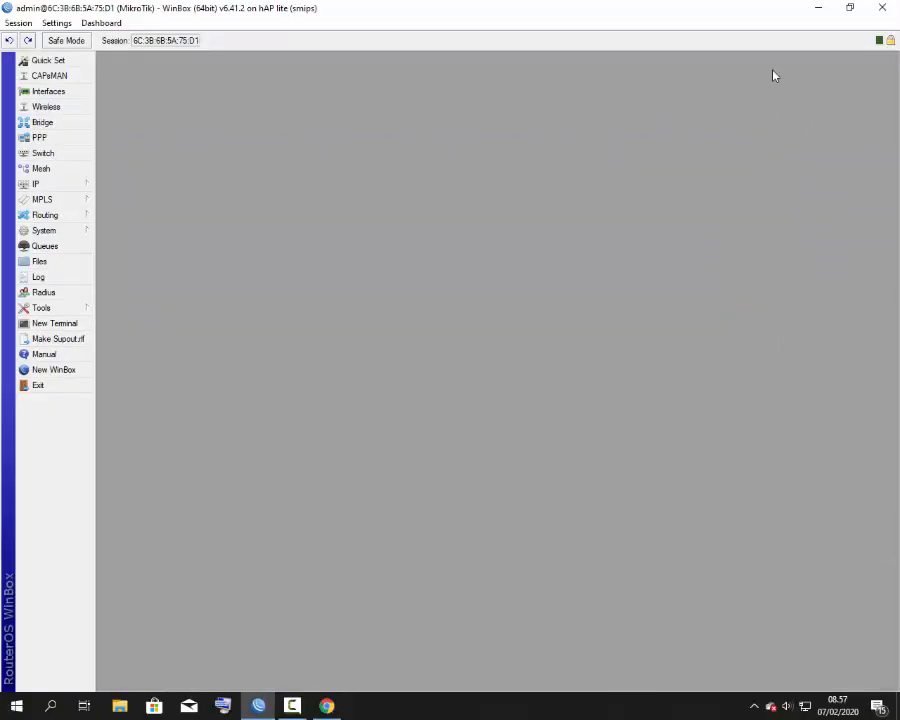
- Minimize WinBox and close the Chrome window that holds the previously opened social media pages
click(818, 8)
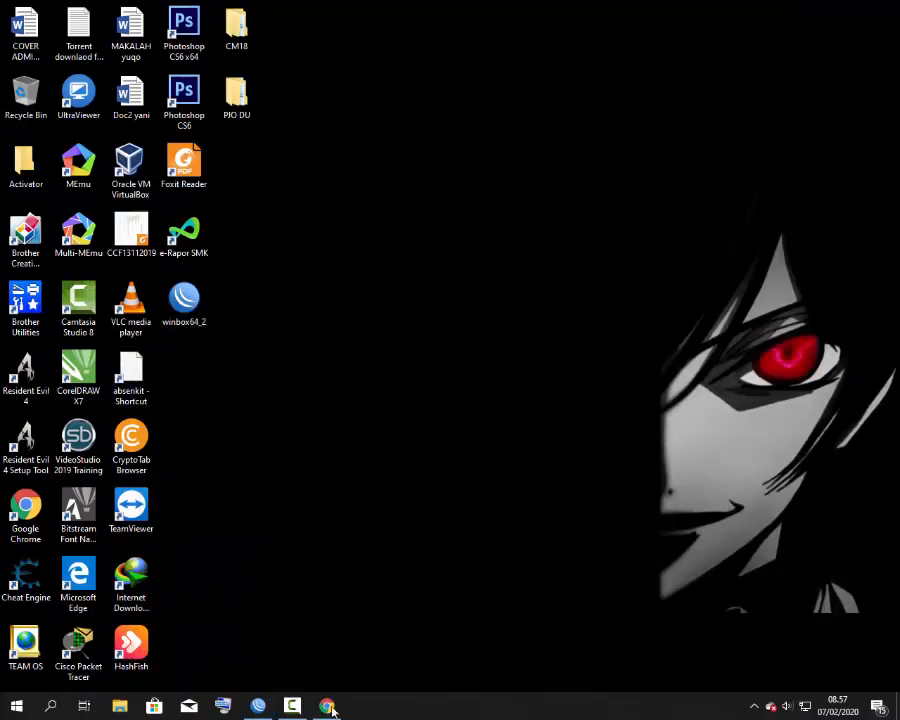
click(327, 706)
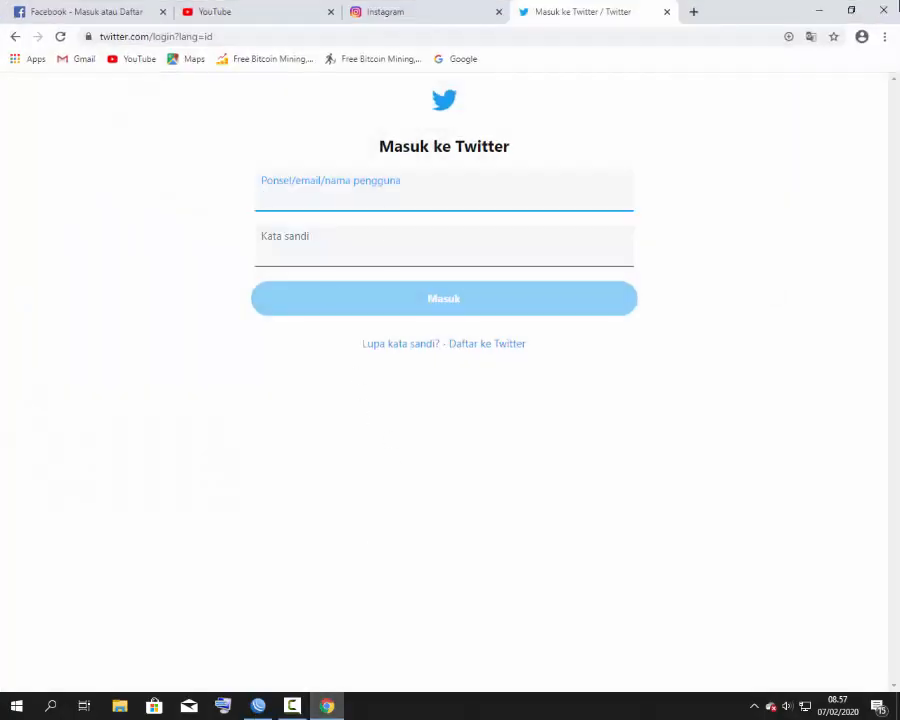
click(895, 9)
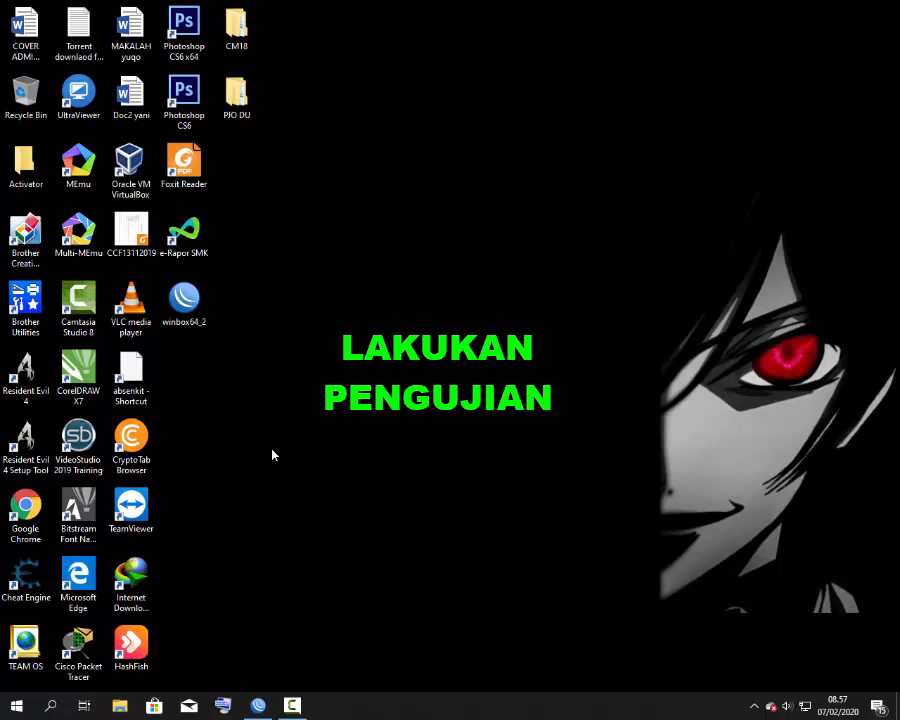
- Start Chrome again, search Google for facebook and open the Facebook - Masuk atau Daftar result
double_click(26, 505)
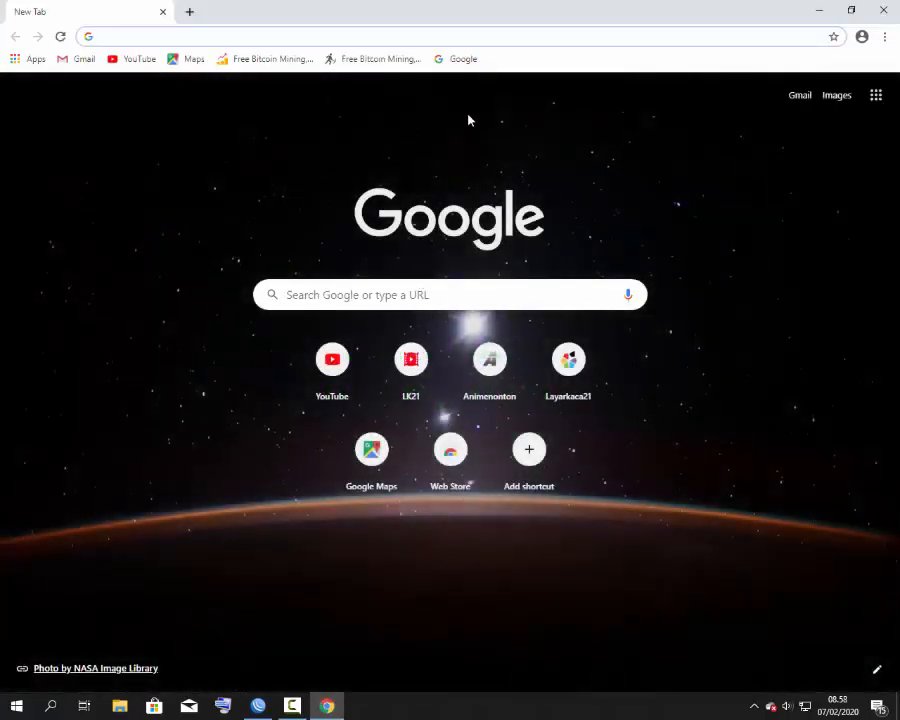
click(462, 59)
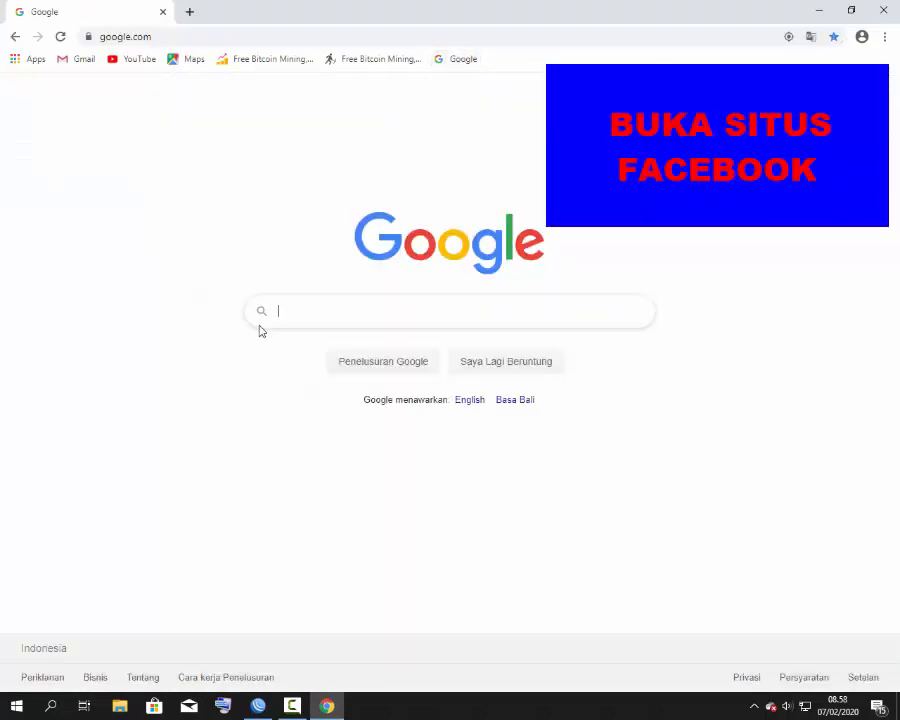
text(fa)
click(294, 340)
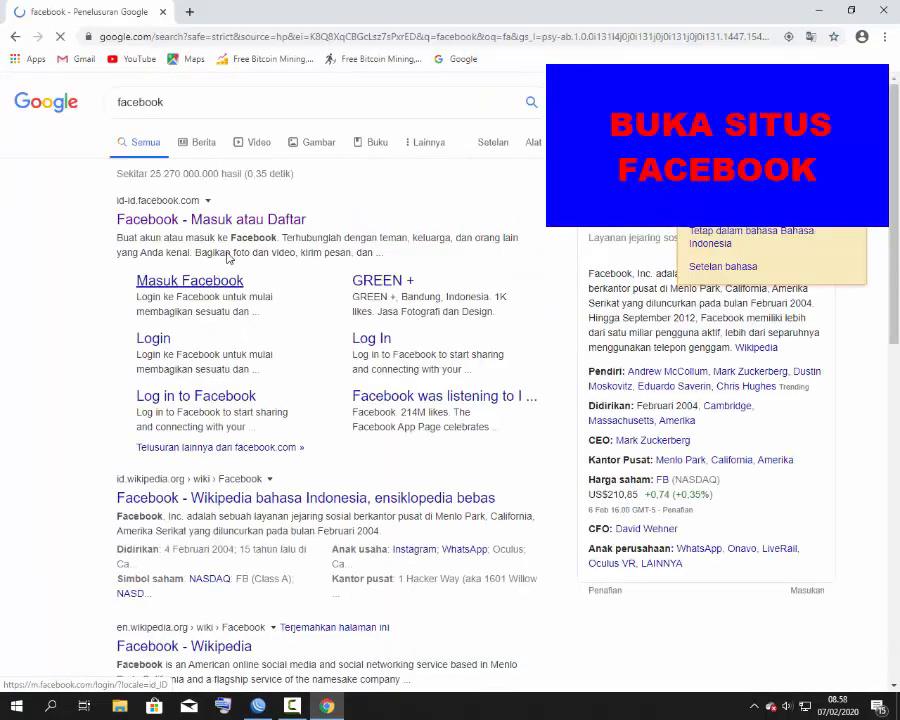
click(221, 228)
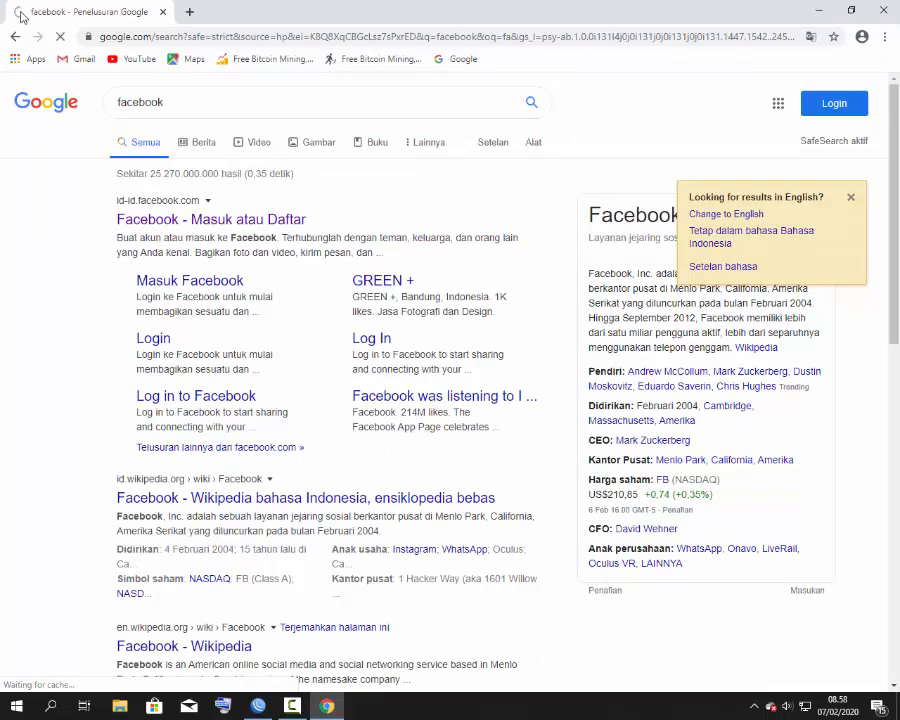
- Search Google for instagram in a new browser tab and open the Instagram result
click(192, 12)
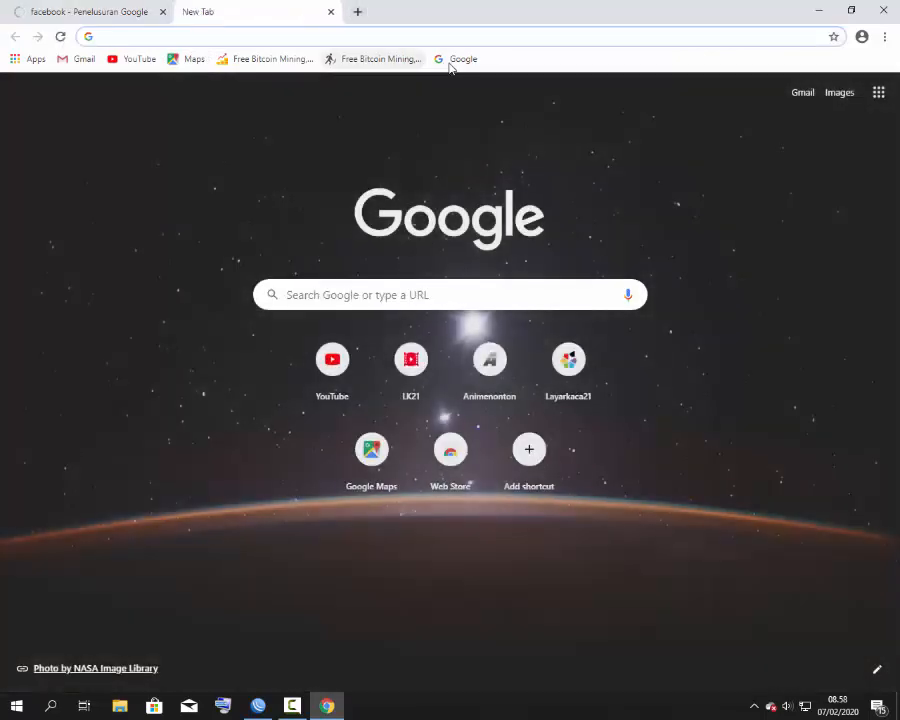
click(457, 59)
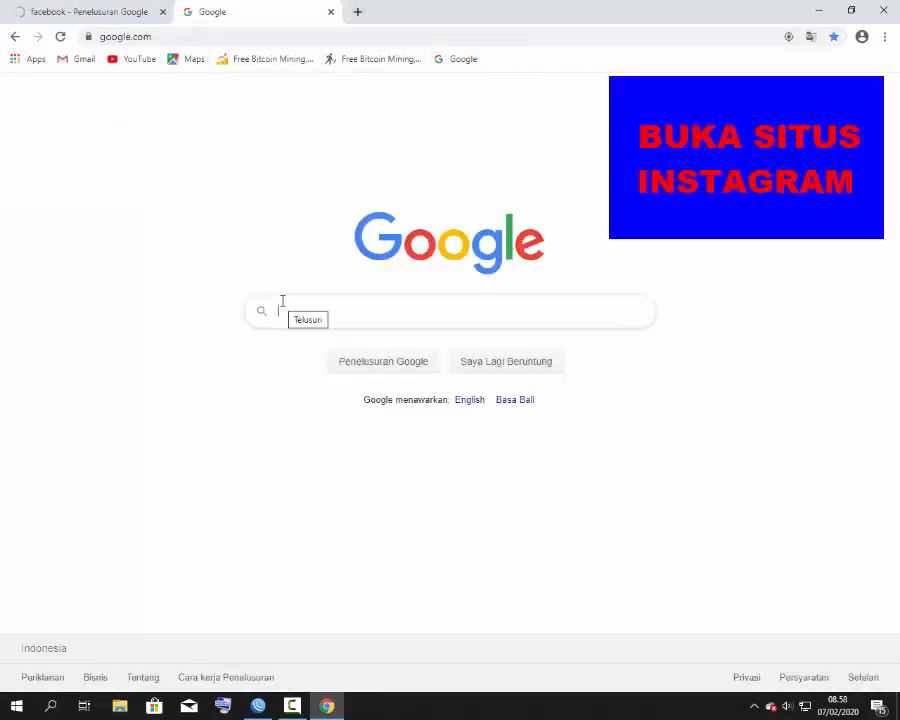
text(in)
click(334, 349)
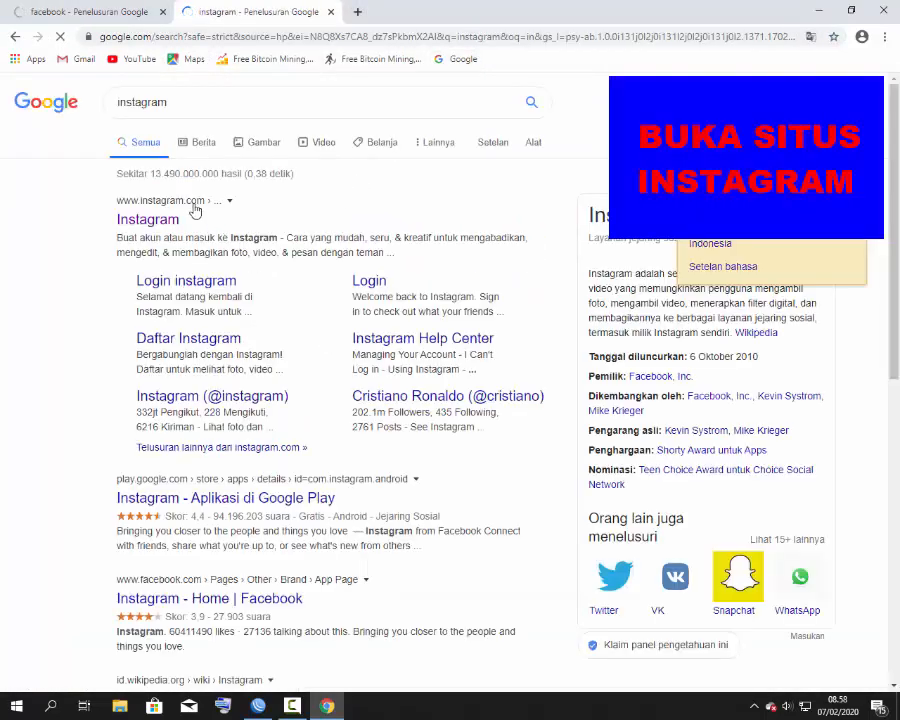
click(160, 220)
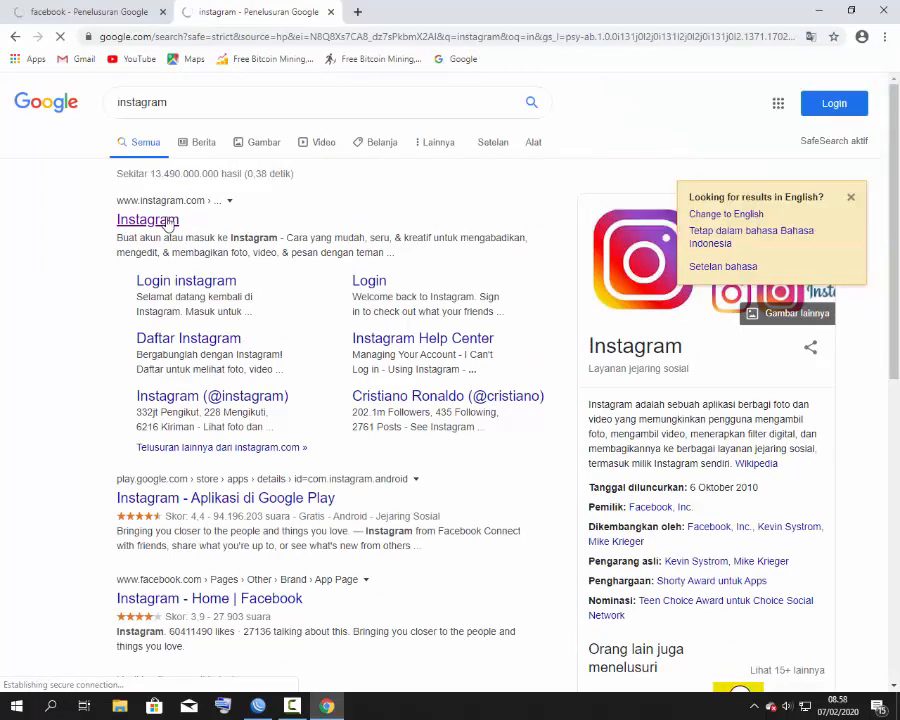
- Search Google for twitter in a new browser tab and open the Masuk ke Twitter result
click(357, 11)
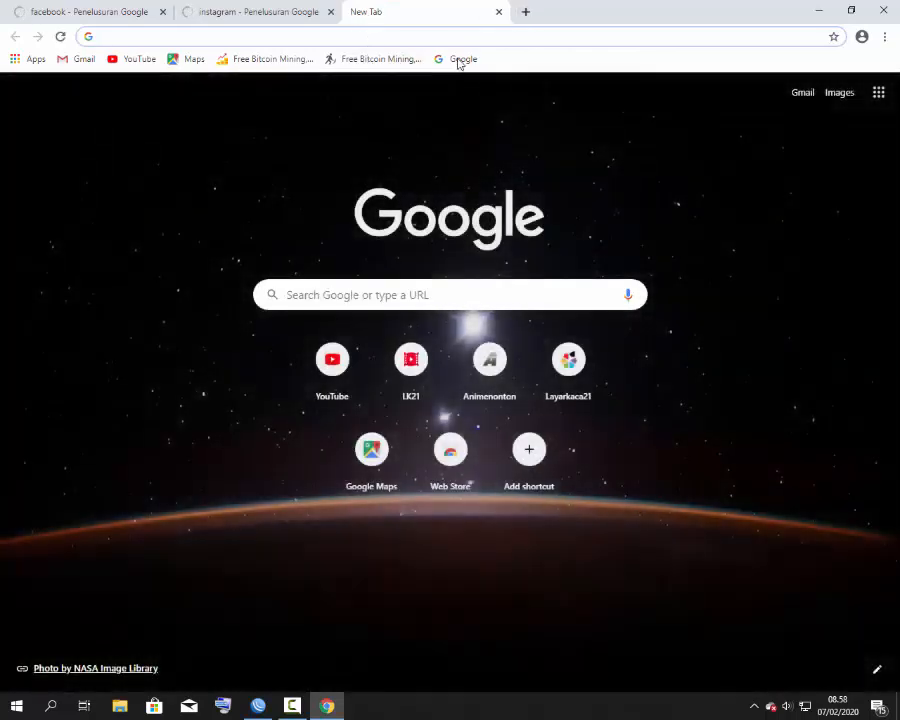
click(459, 59)
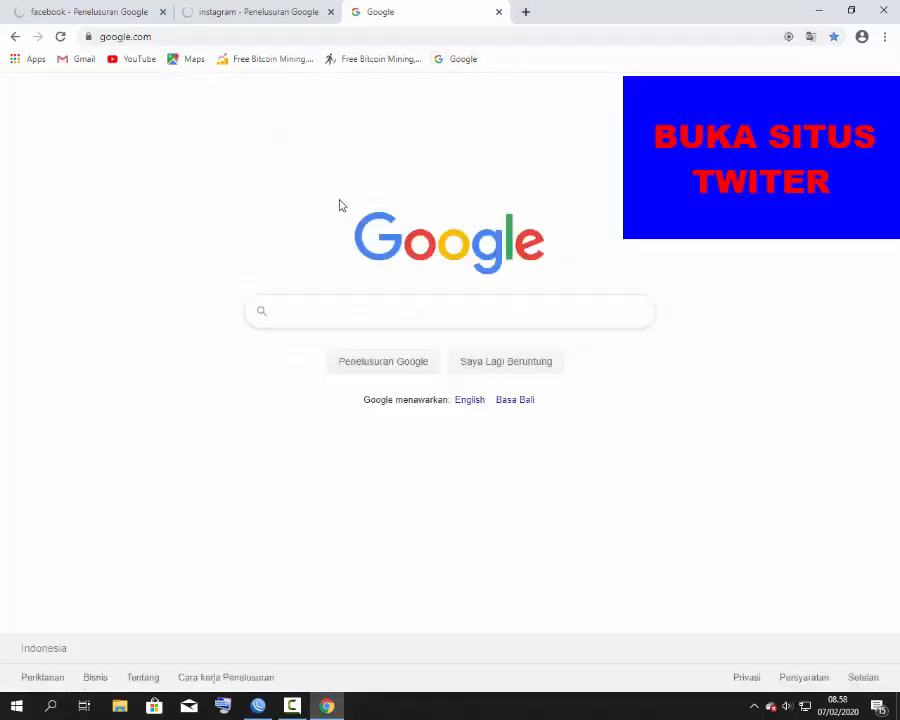
text(tw)
click(327, 341)
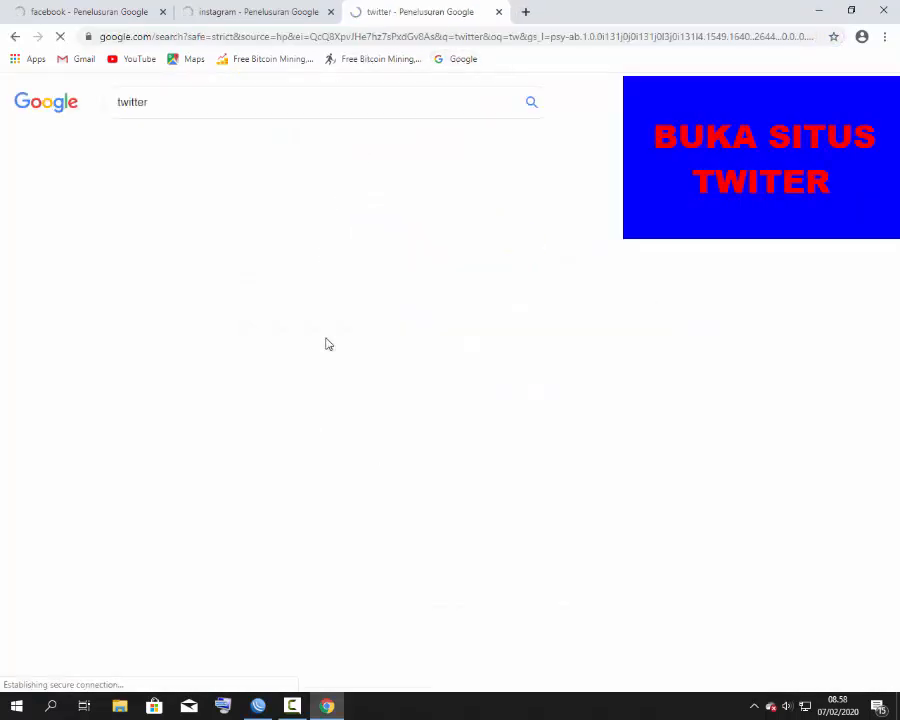
click(181, 229)
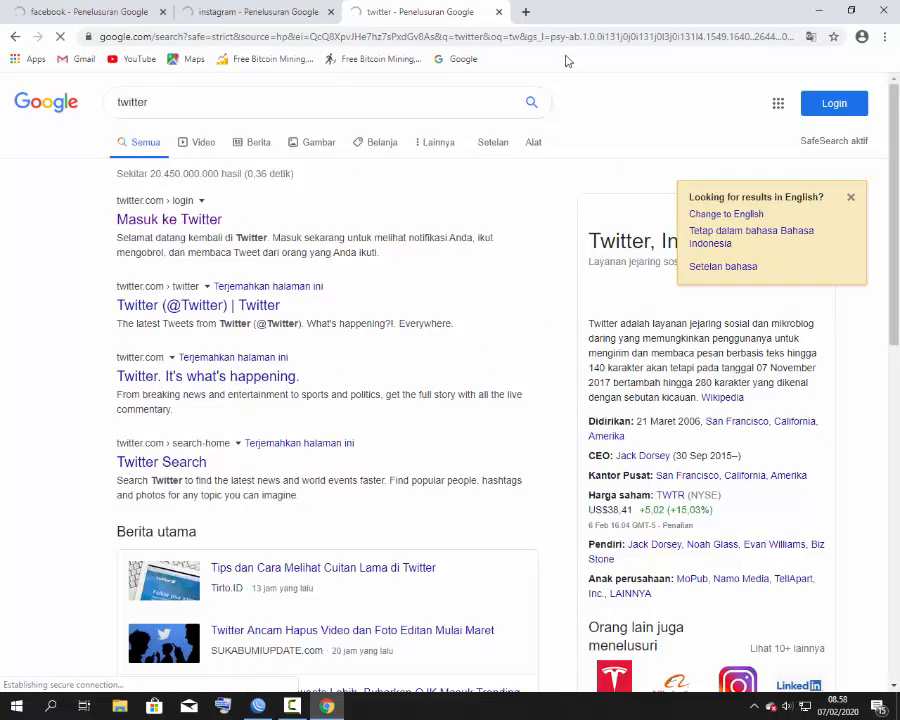
- Search Google for youtube in a new browser tab and open the first YouTube result
click(525, 12)
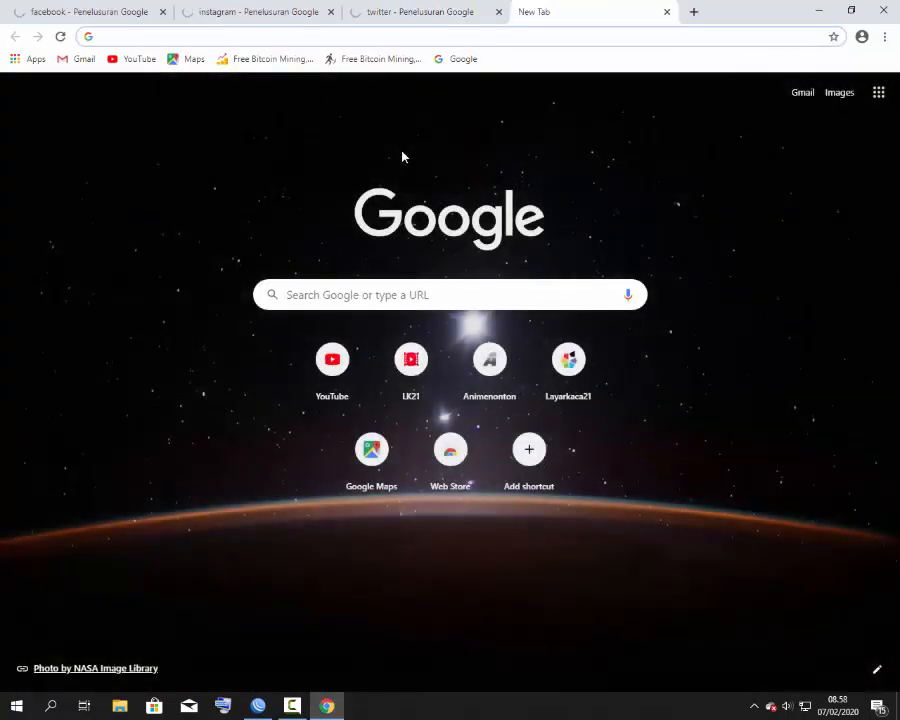
text(yout.com)
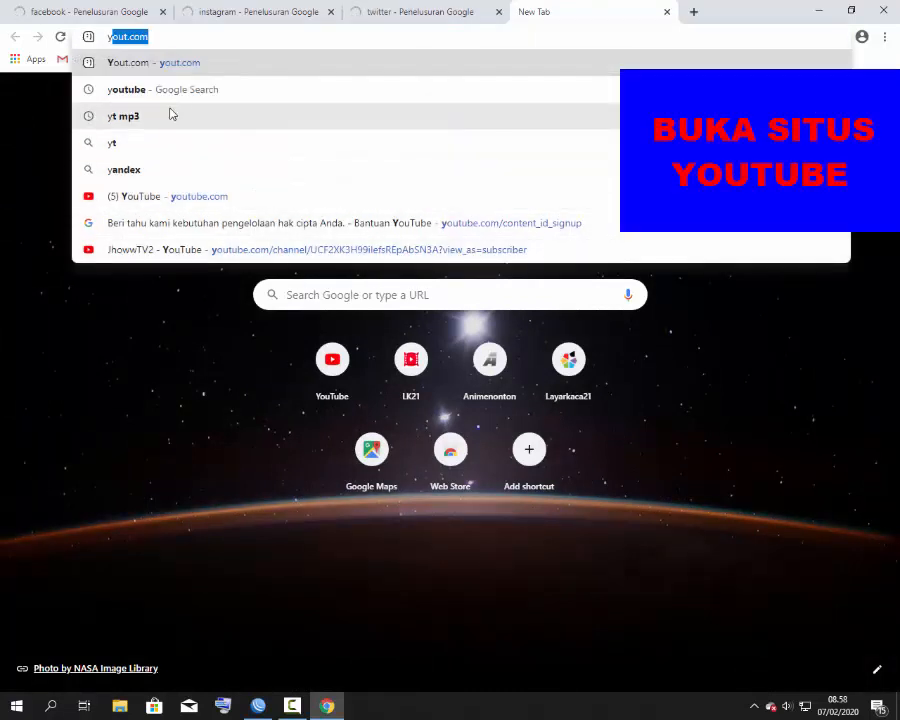
click(264, 348)
click(360, 293)
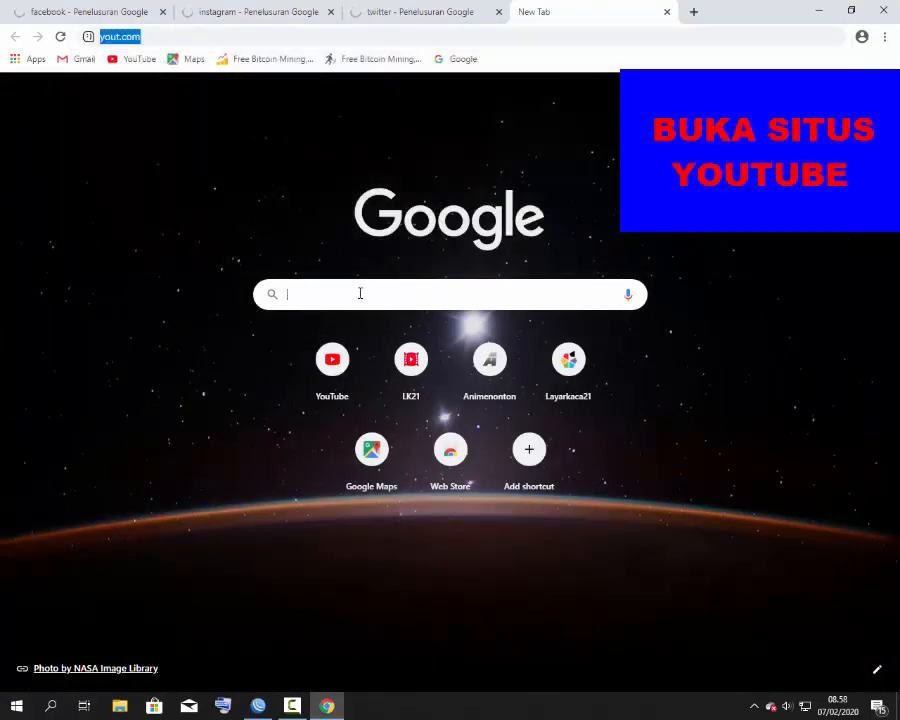
click(456, 60)
click(353, 311)
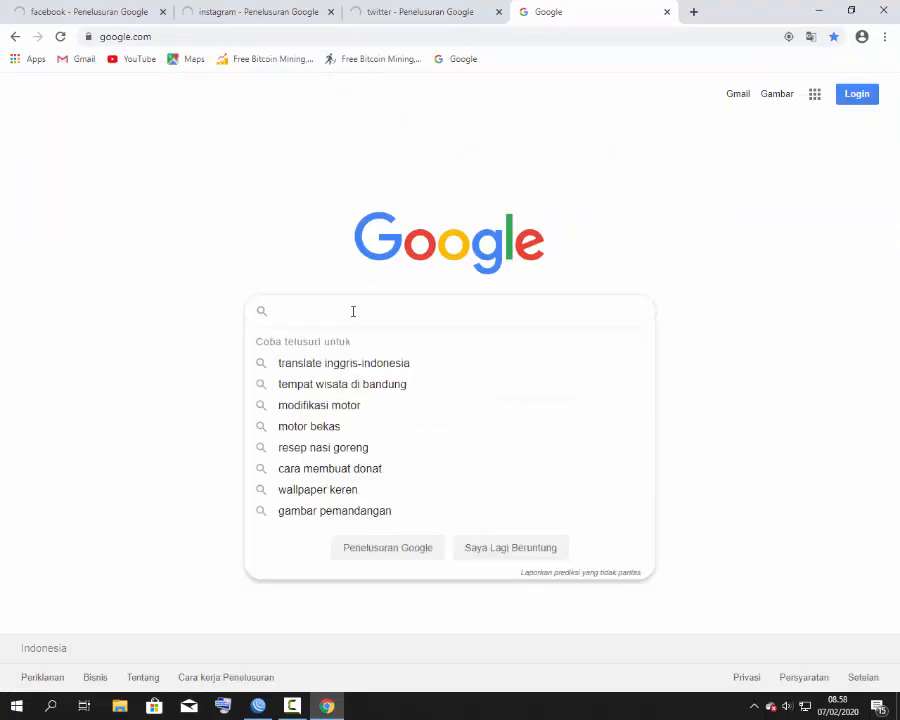
text(yo)
click(336, 342)
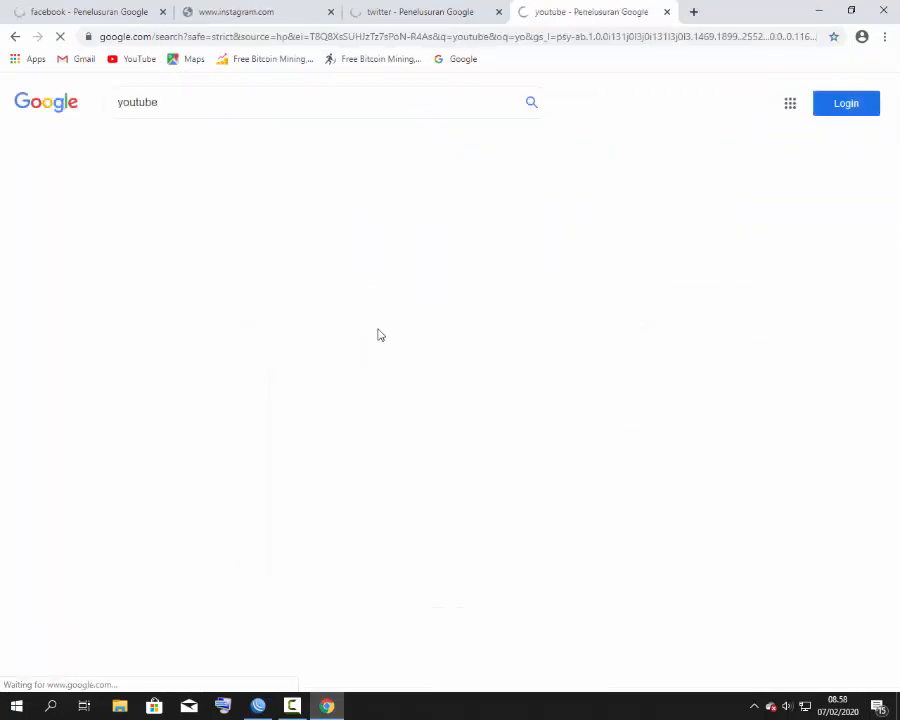
click(163, 225)
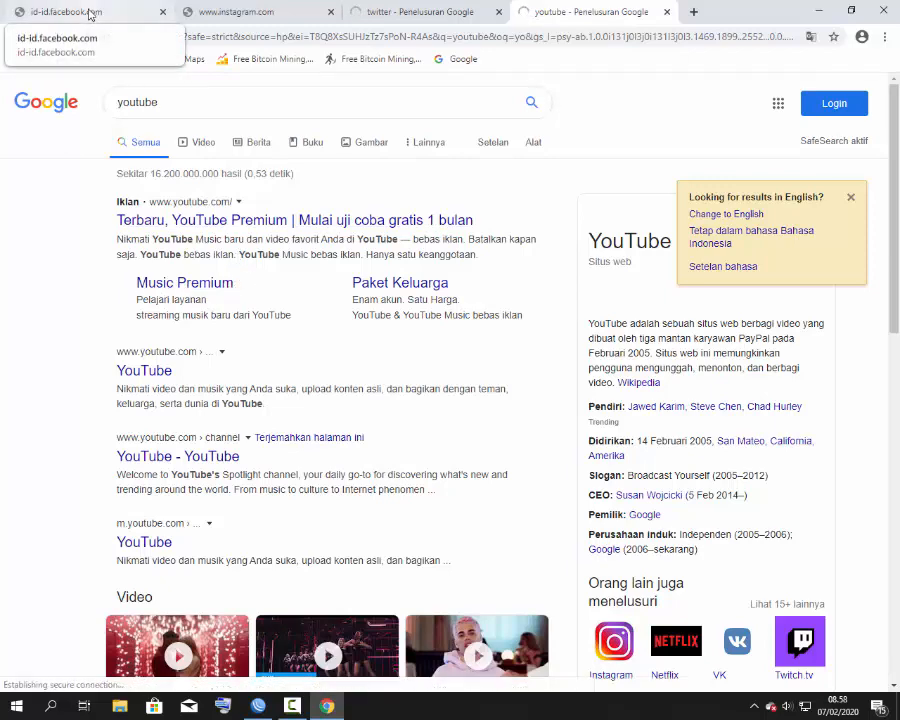
- Check the Facebook, Instagram, Twitter and YouTube tabs in turn to see whether each site loads
click(38, 11)
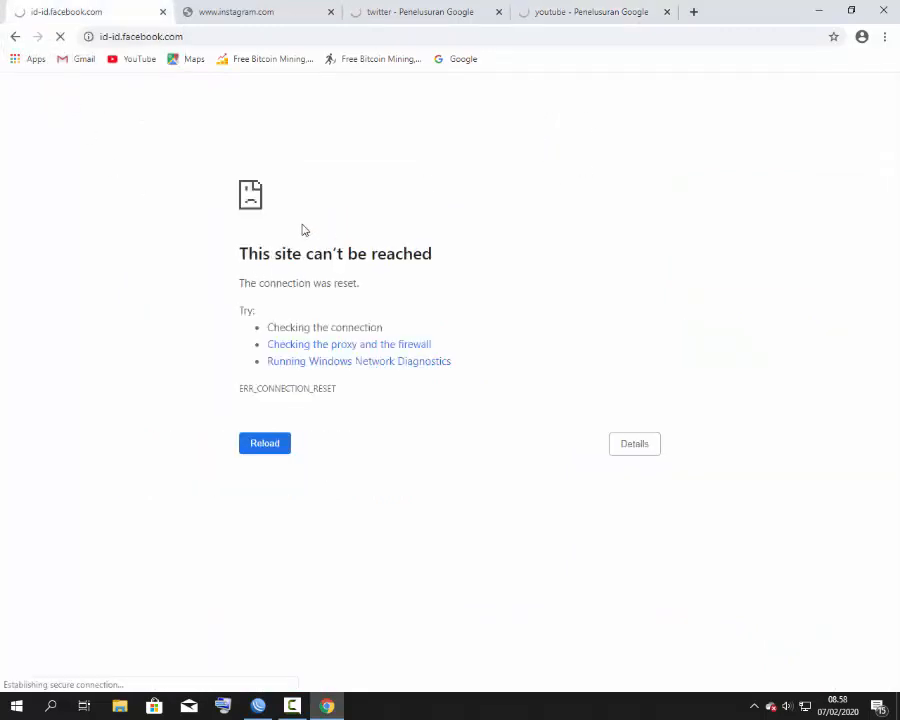
click(247, 16)
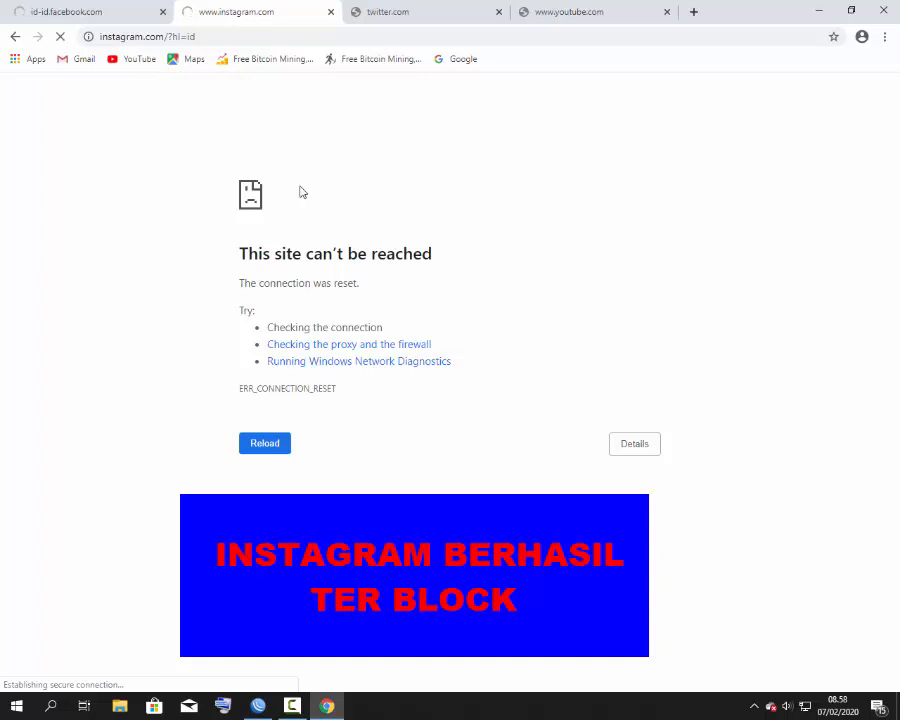
click(413, 12)
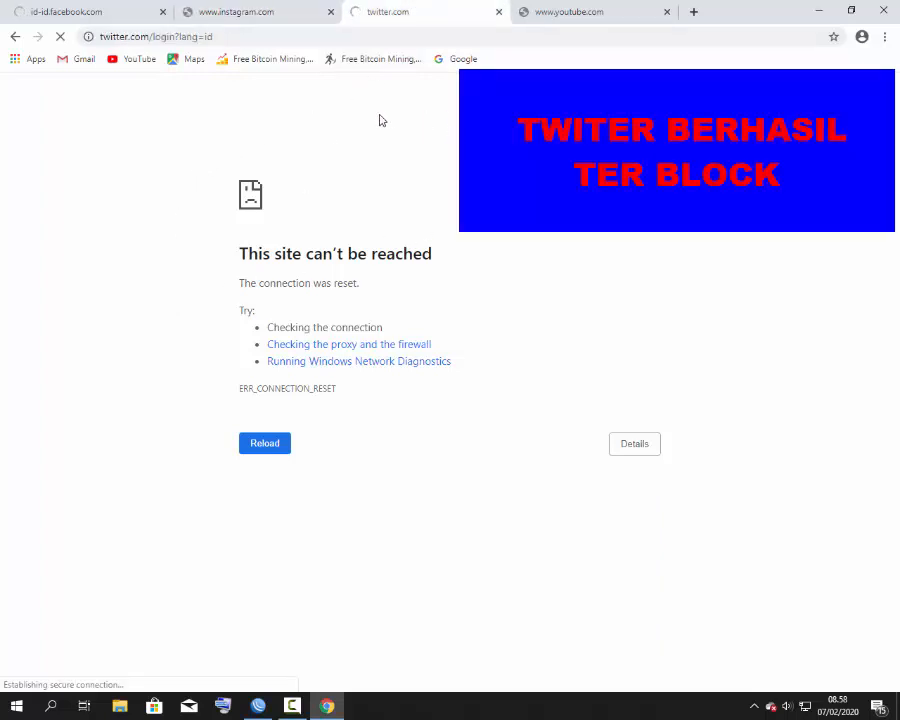
click(592, 15)
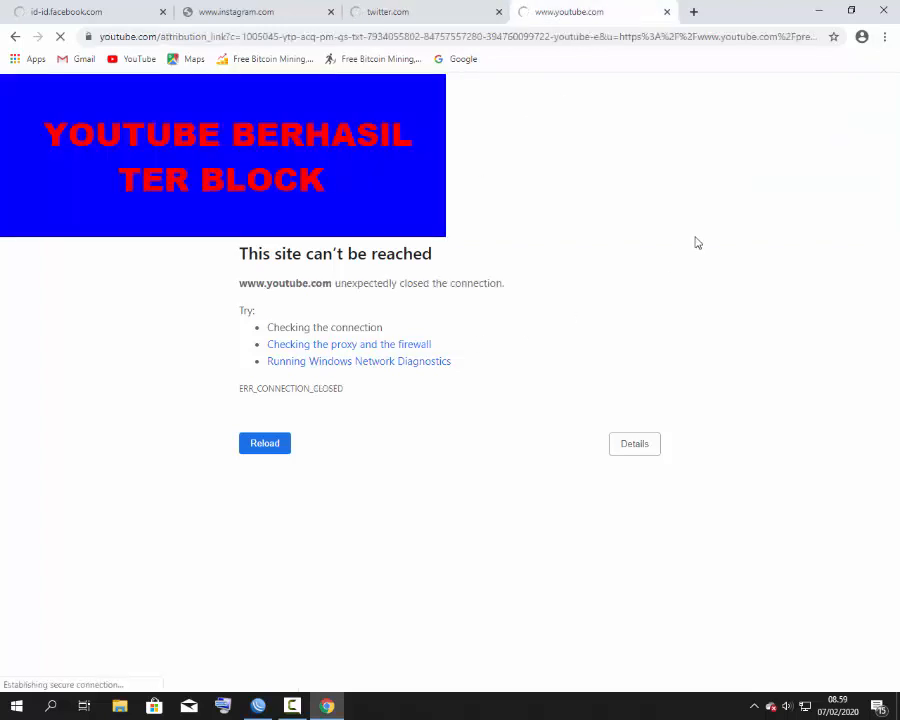
- Search for samehadaku in a new browser tab, open the samehada.tv site to test an unblocked website, and minimize the browser
click(693, 11)
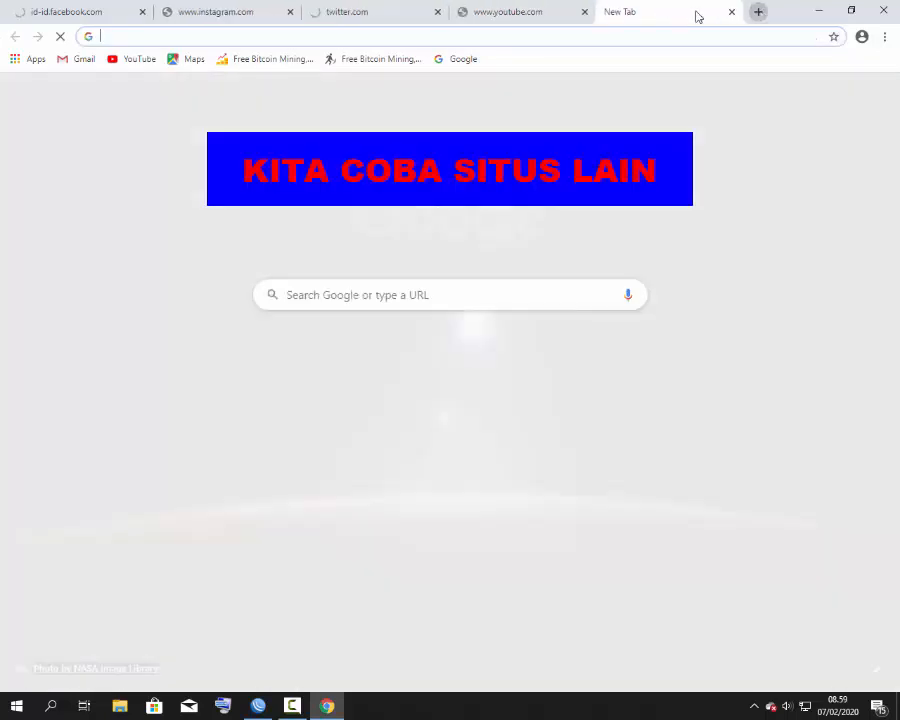
click(427, 294)
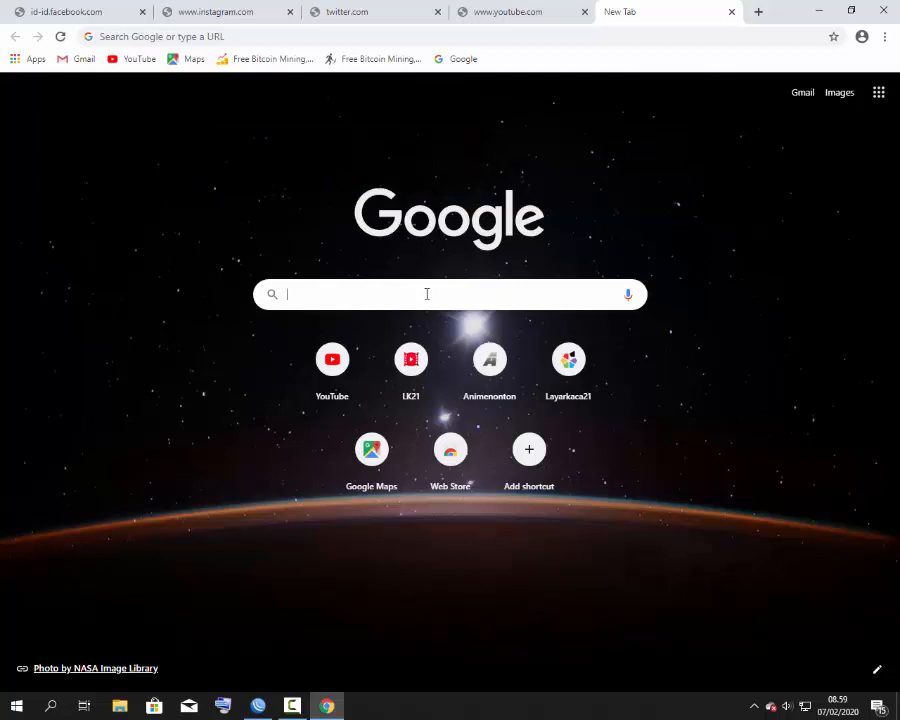
text(sa)
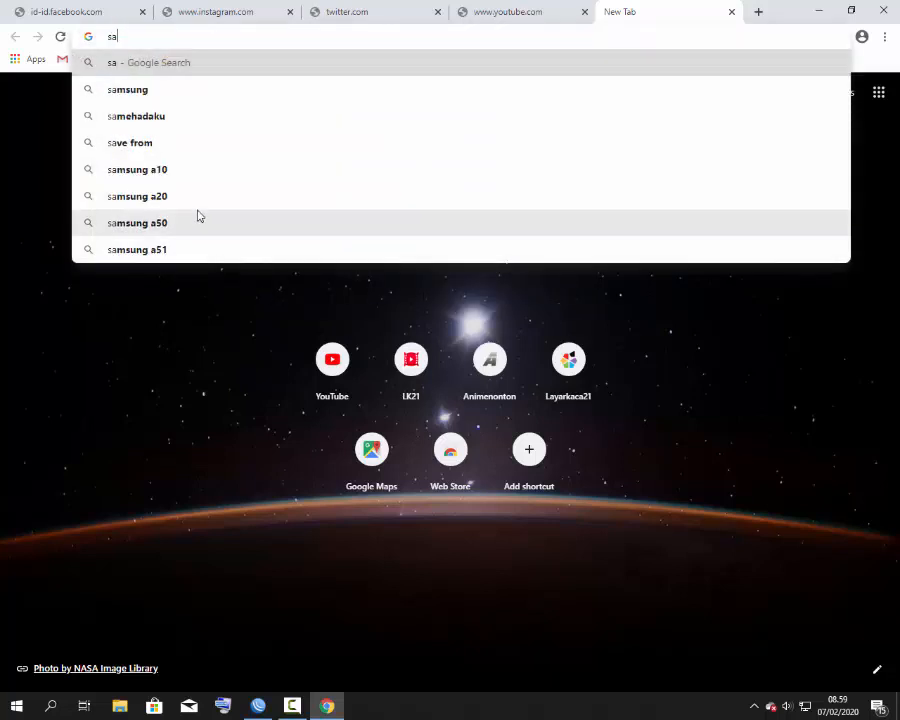
click(150, 117)
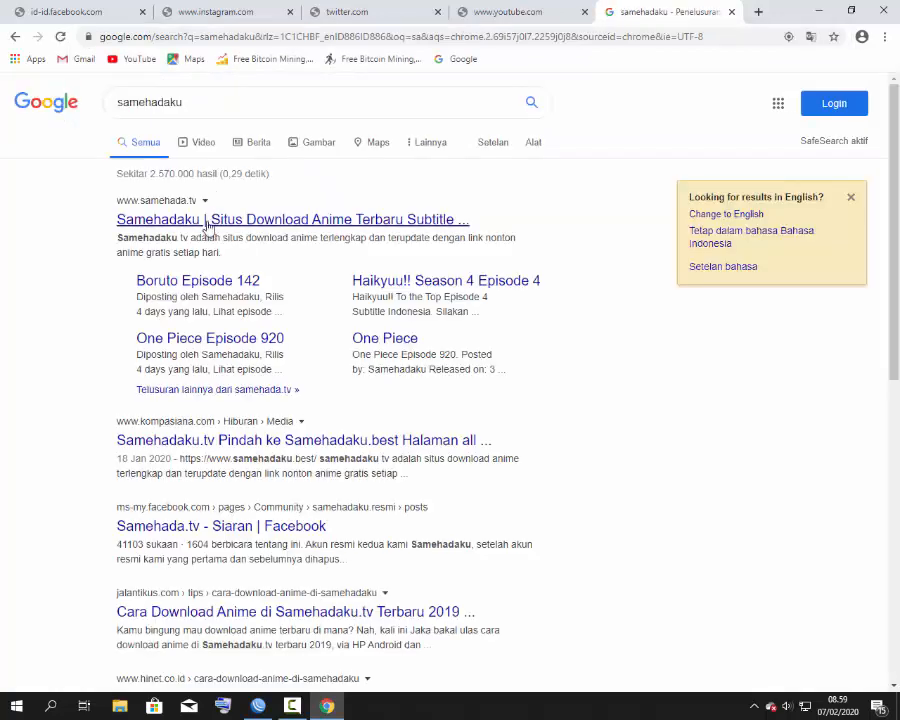
click(205, 229)
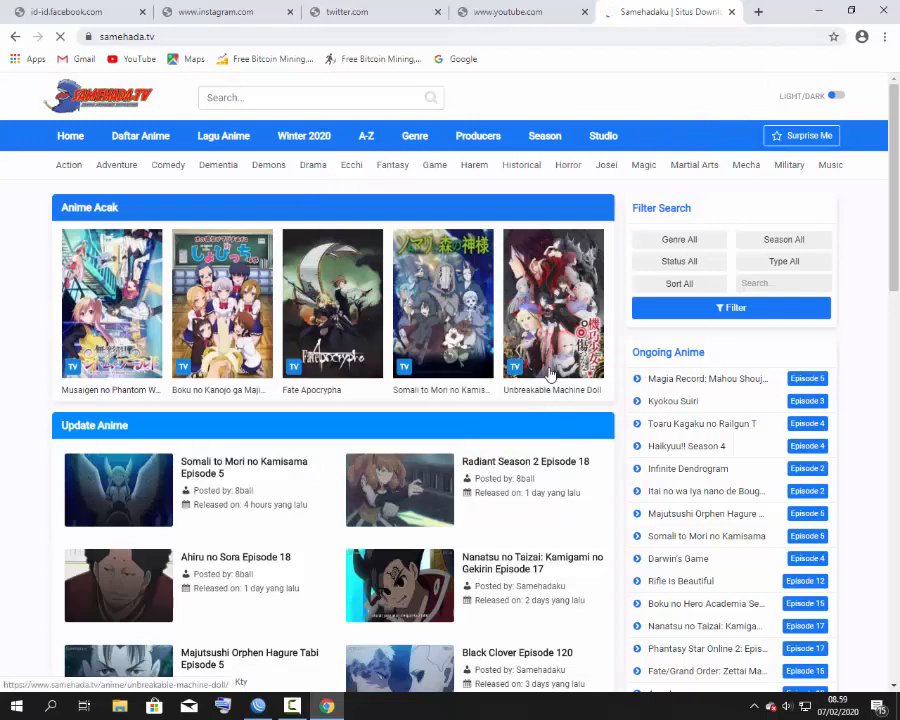
click(821, 16)
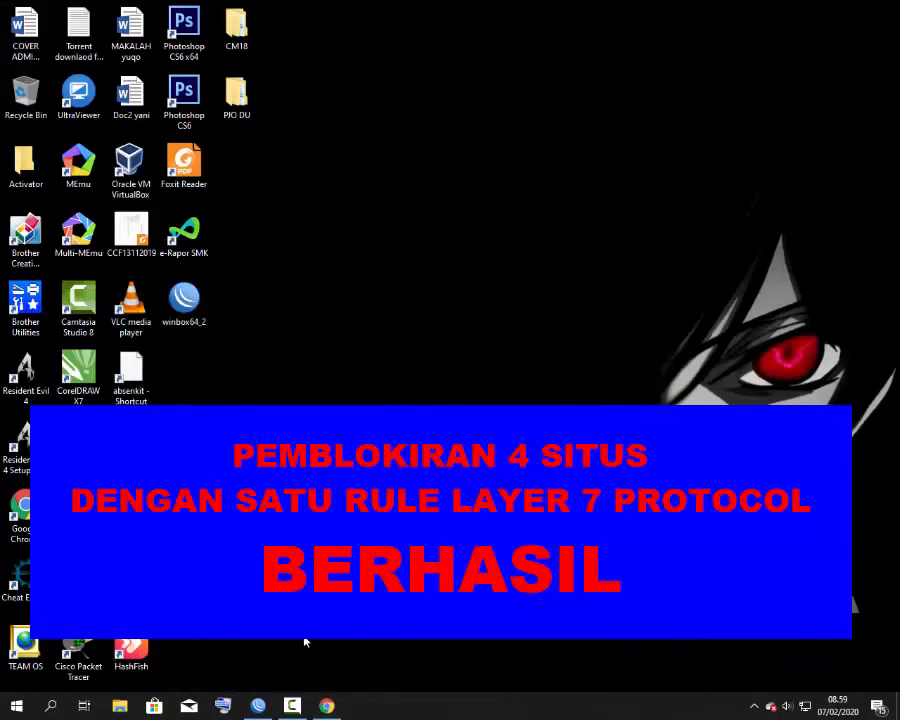
click(292, 706)
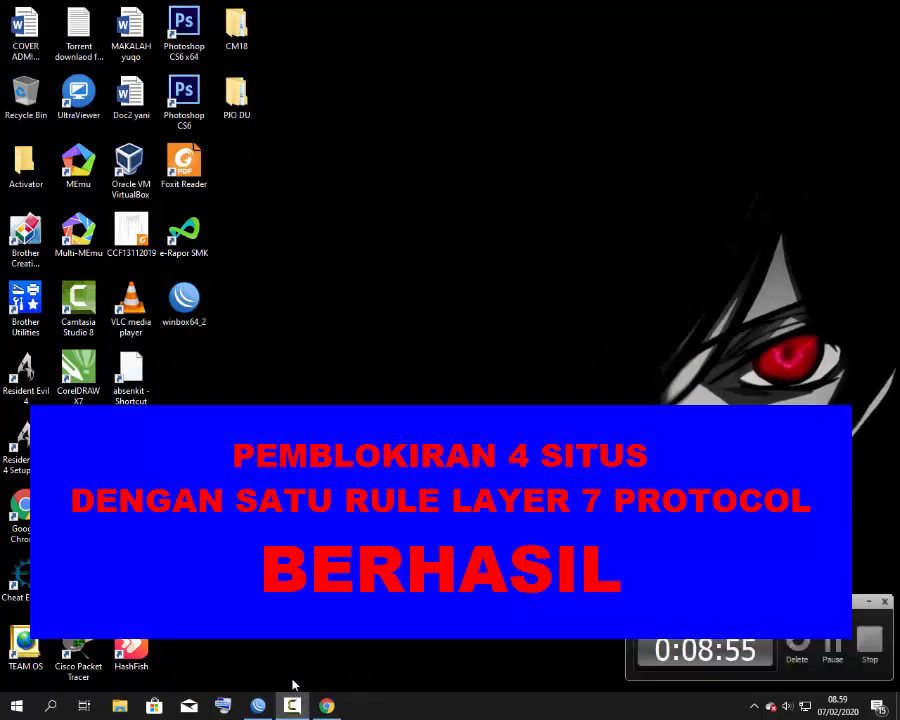
click(291, 710)
click(292, 710)
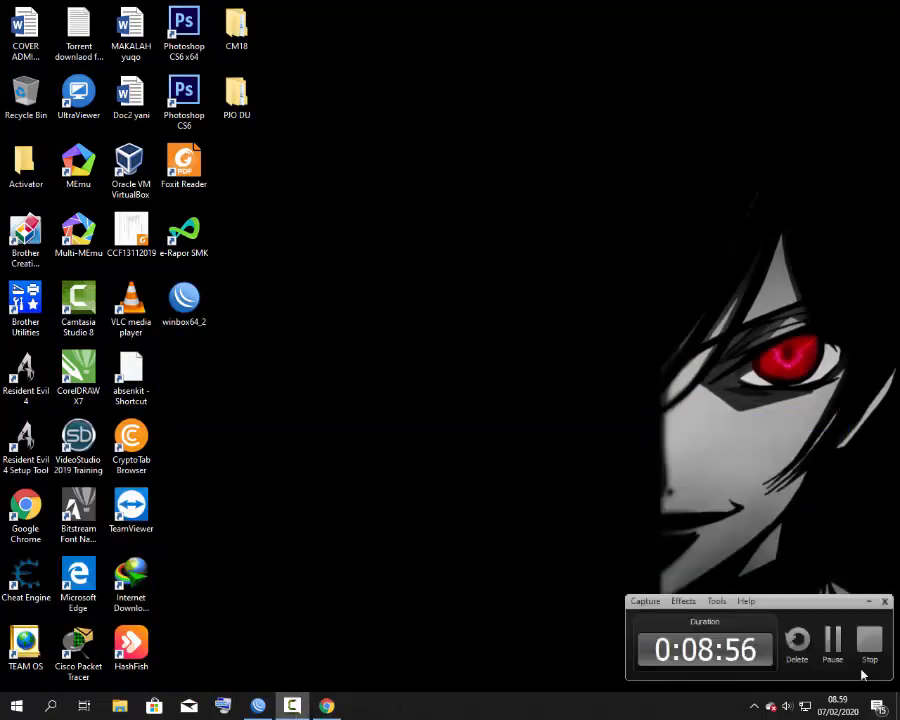